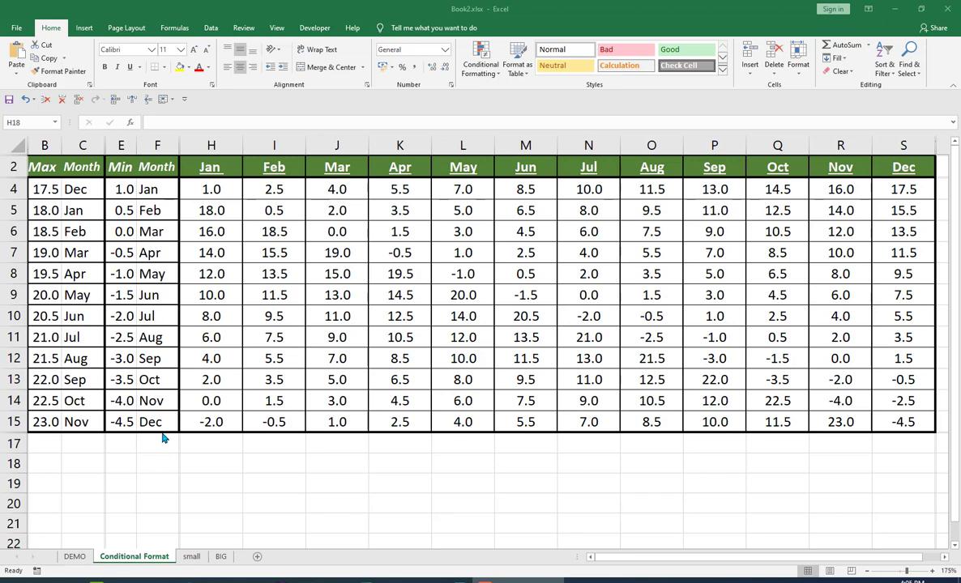
Examine the finished color formatting on the DEMO sheet and return to the Conditional Format sheet
{"action": "left_click", "coordinate": [69, 561]}
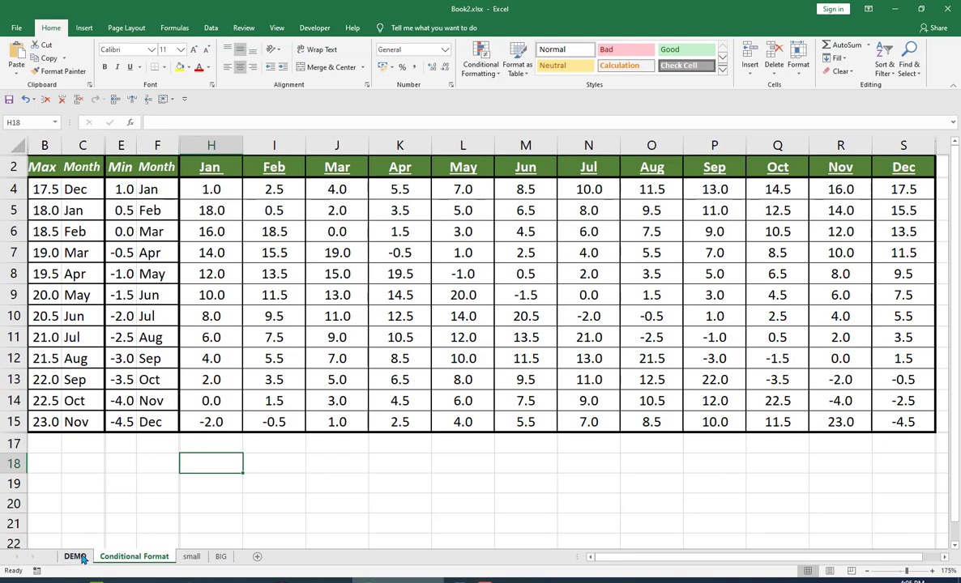
{"action": "left_click", "coordinate": [73, 558]}
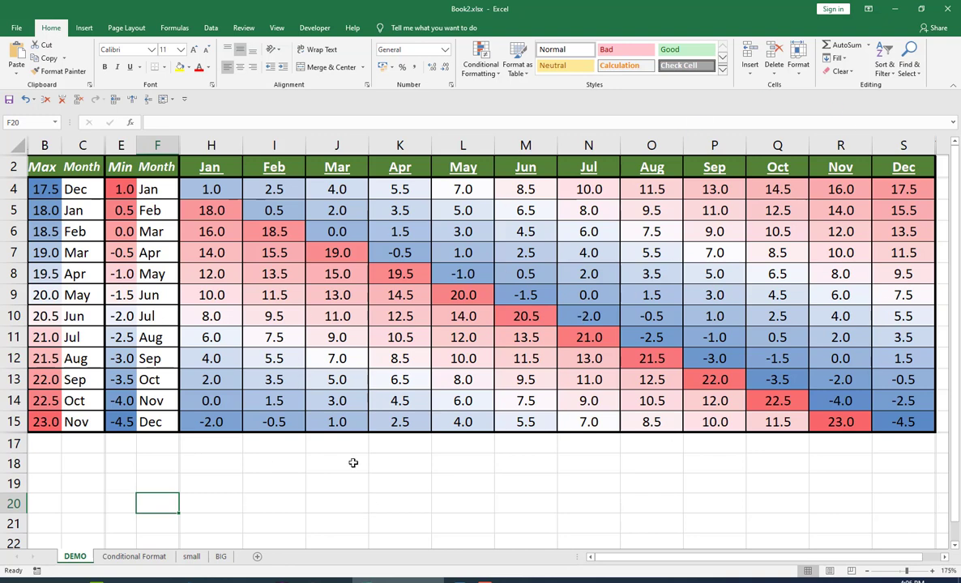
{"action": "left_click", "coordinate": [136, 558]}
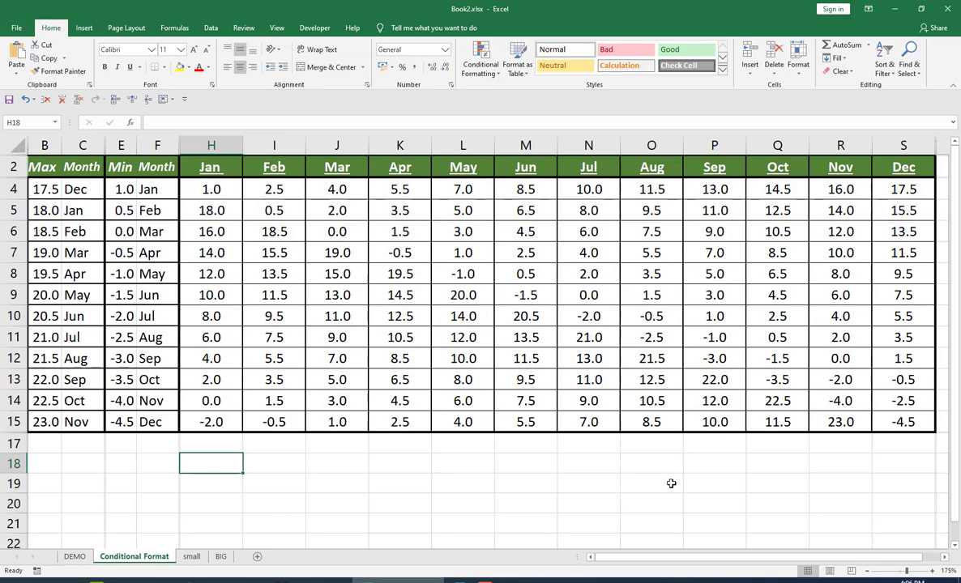
Apply the Red - White - Blue color scale to the monthly values from January to December in H4:S15
{"action": "left_click", "coordinate": [212, 191]}
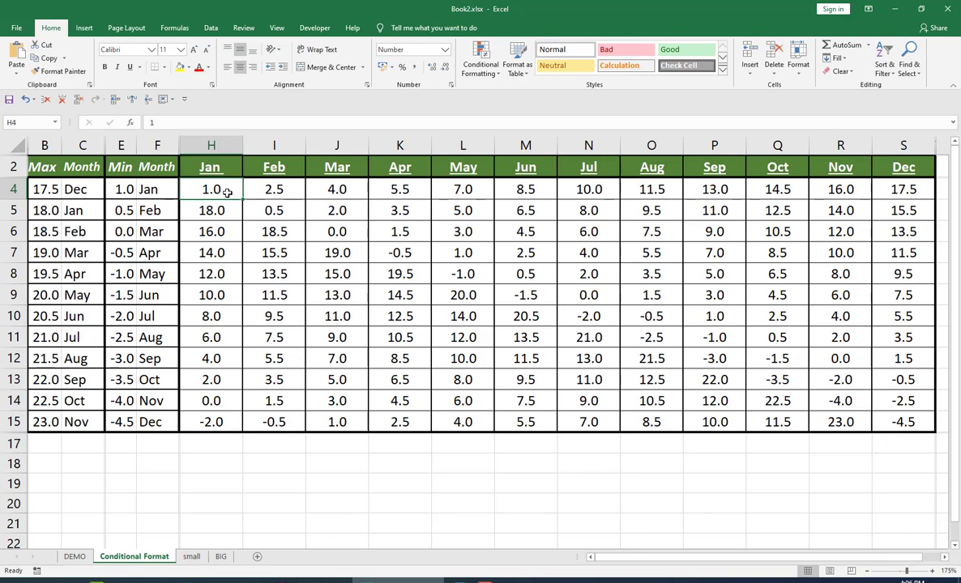
{"action": "key", "text": "shift"}
{"action": "left_click", "coordinate": [913, 423], "text": "shift"}
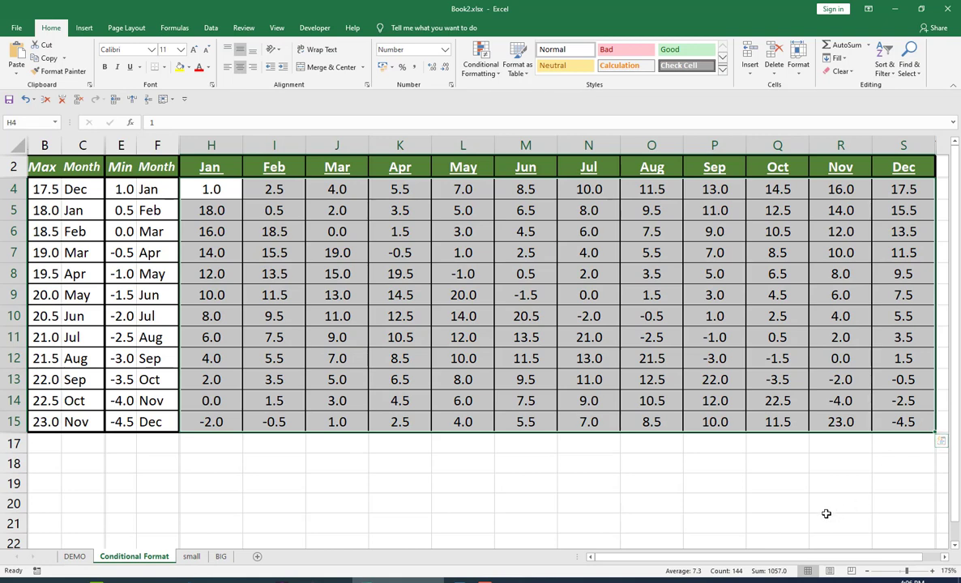
{"action": "left_click", "coordinate": [499, 73]}
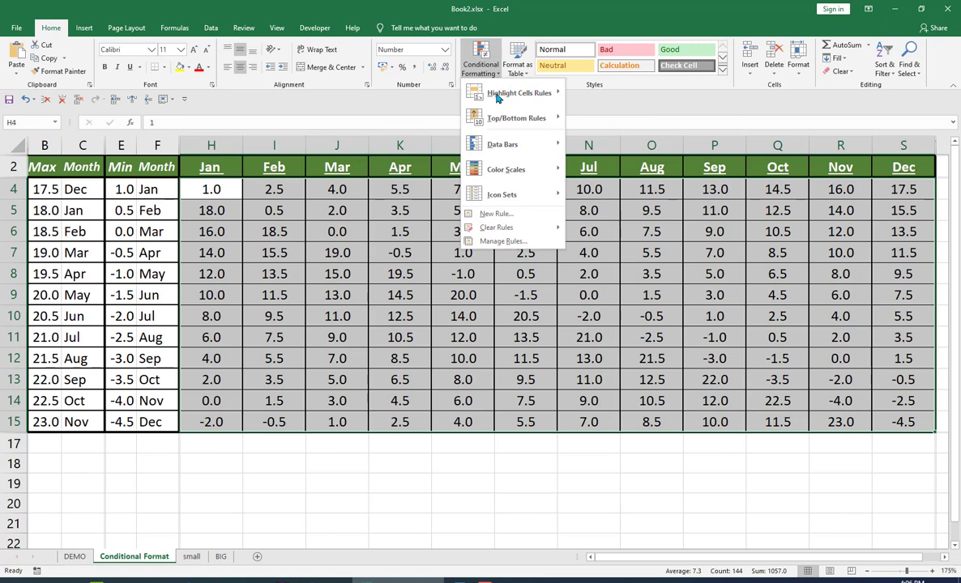
{"action": "mouse_move", "coordinate": [506, 172]}
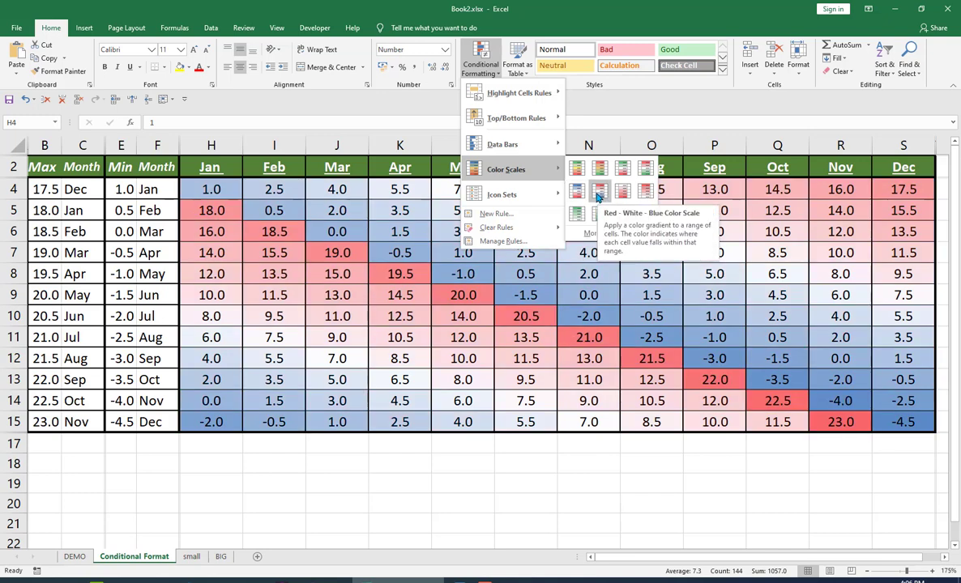
{"action": "left_click", "coordinate": [600, 196]}
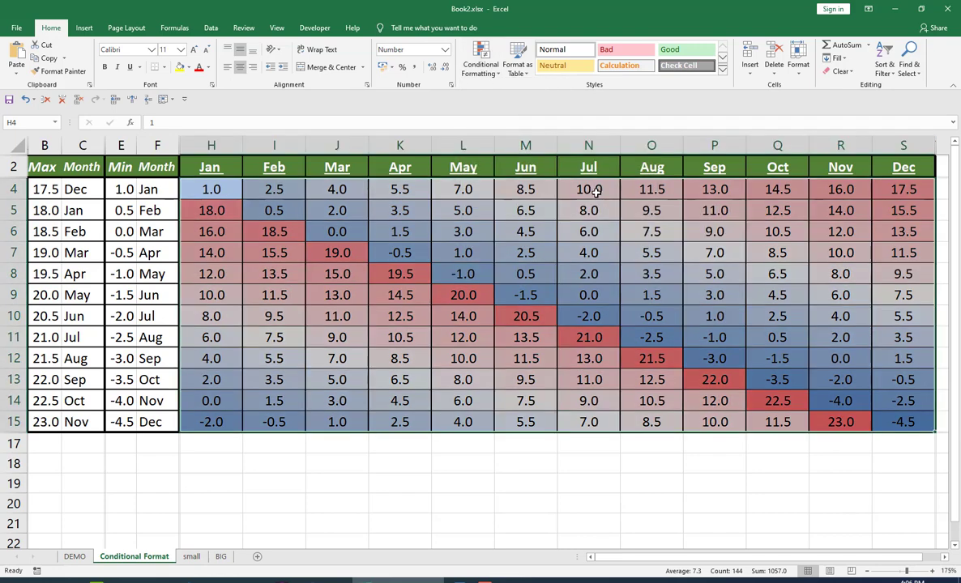
{"action": "left_click", "coordinate": [544, 518]}
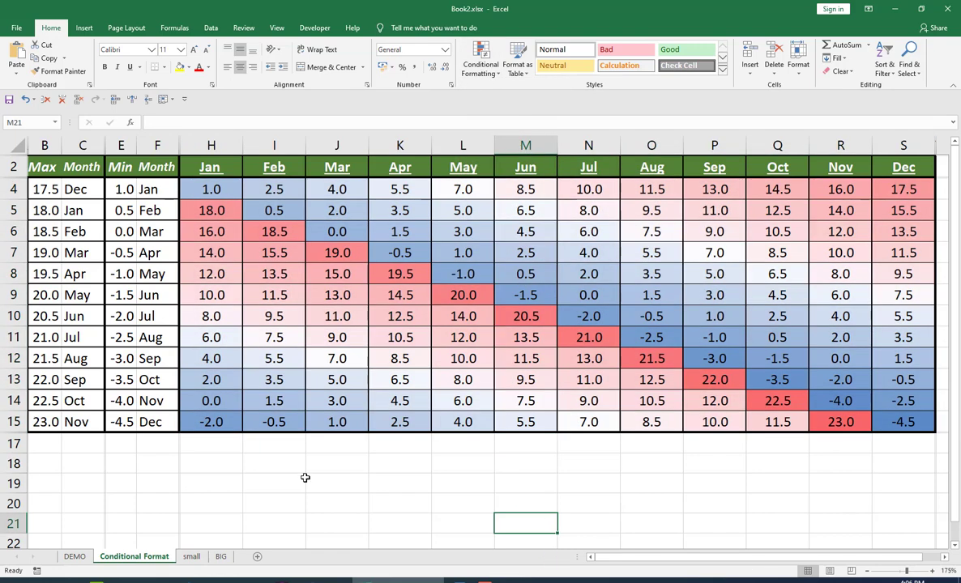
Apply the Red - White - Blue color scale to the Max values in B4:B15
{"action": "left_click", "coordinate": [45, 188]}
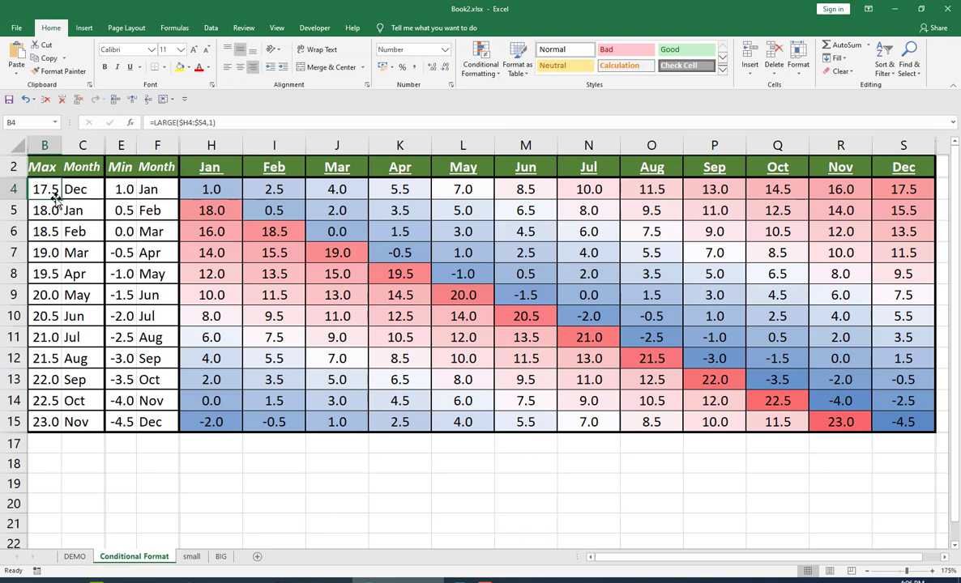
{"action": "left_click", "coordinate": [40, 422], "text": "shift"}
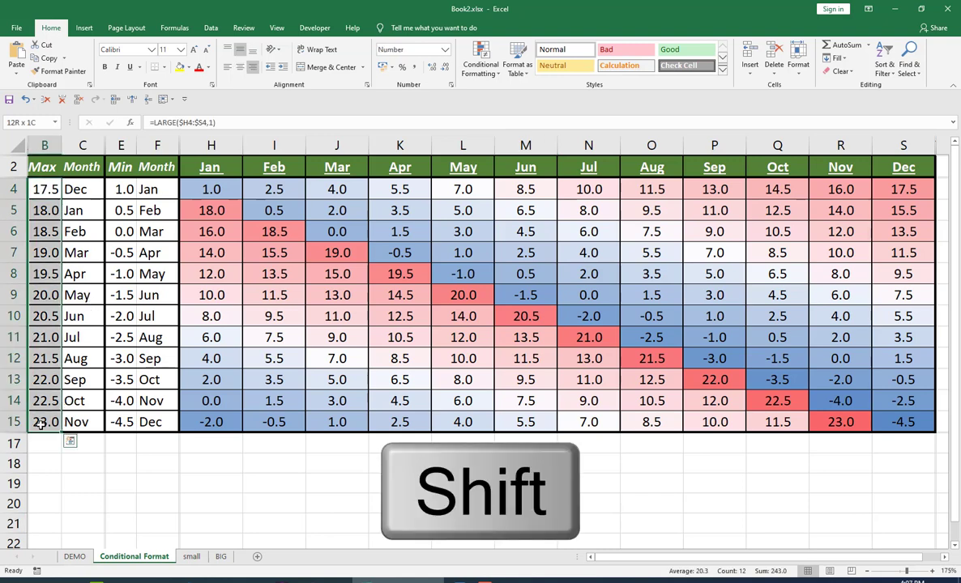
{"action": "left_click", "coordinate": [498, 73]}
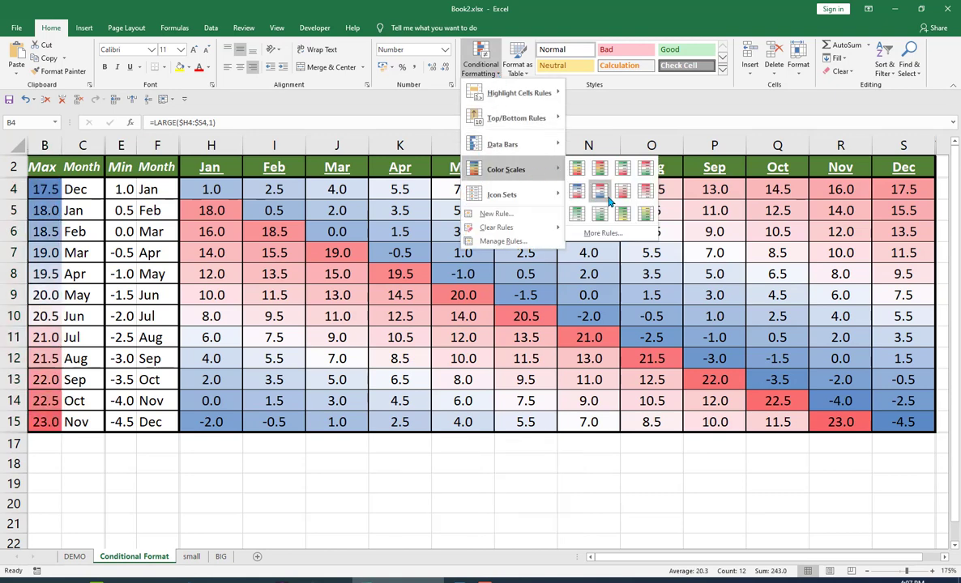
{"action": "left_click", "coordinate": [603, 193]}
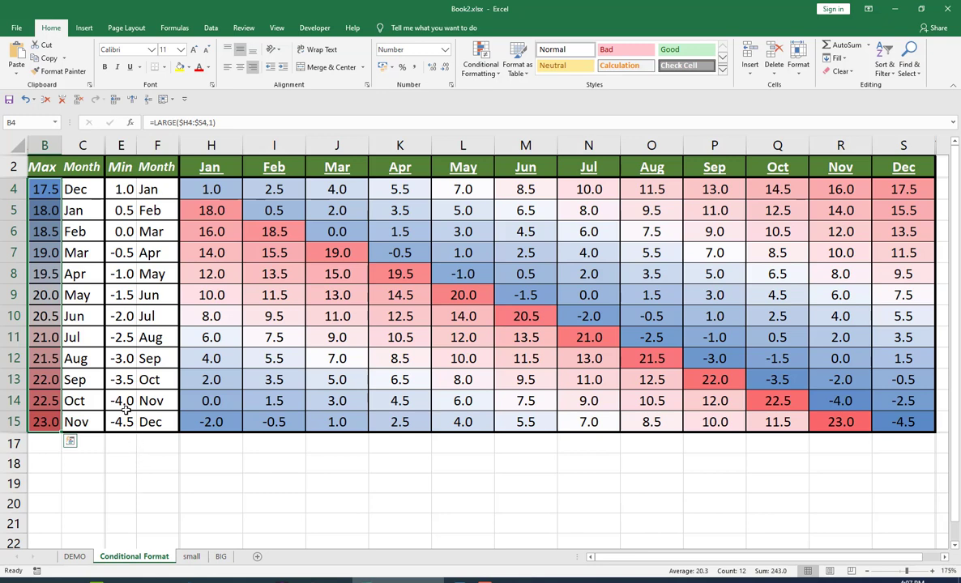
Apply the Red - White - Blue color scale to the Min values in E4:E15
{"action": "left_click", "coordinate": [122, 187]}
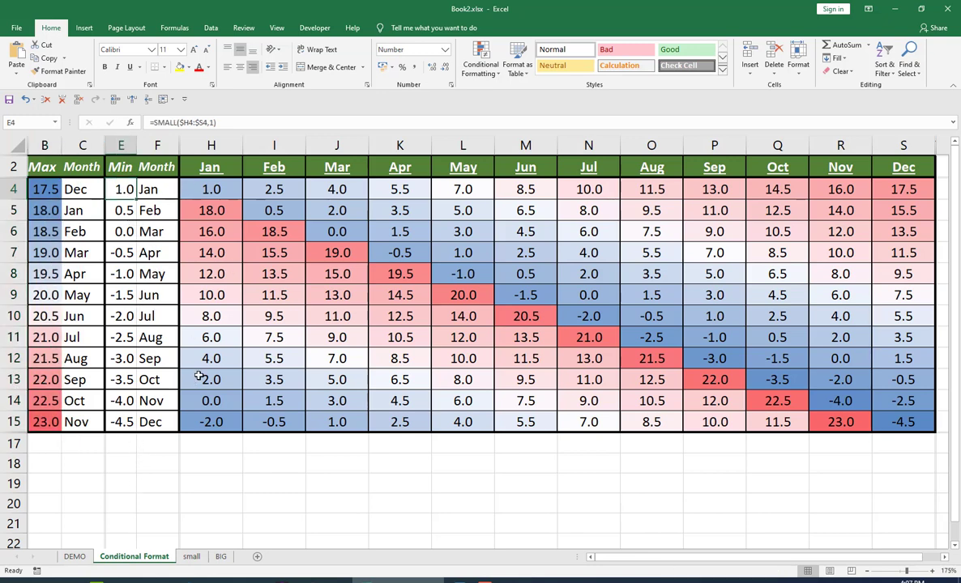
{"action": "left_click", "coordinate": [123, 420], "text": "shift"}
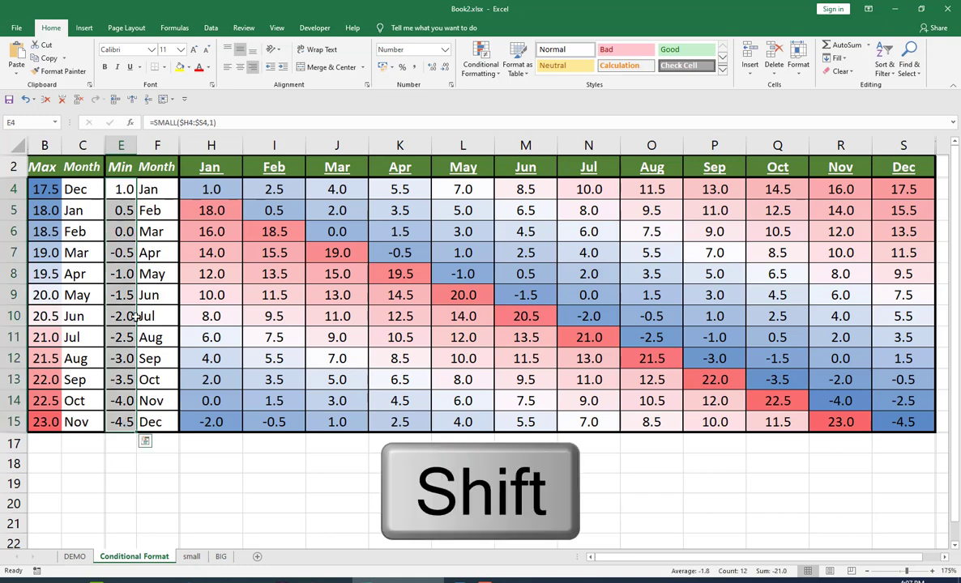
{"action": "left_click", "coordinate": [499, 78]}
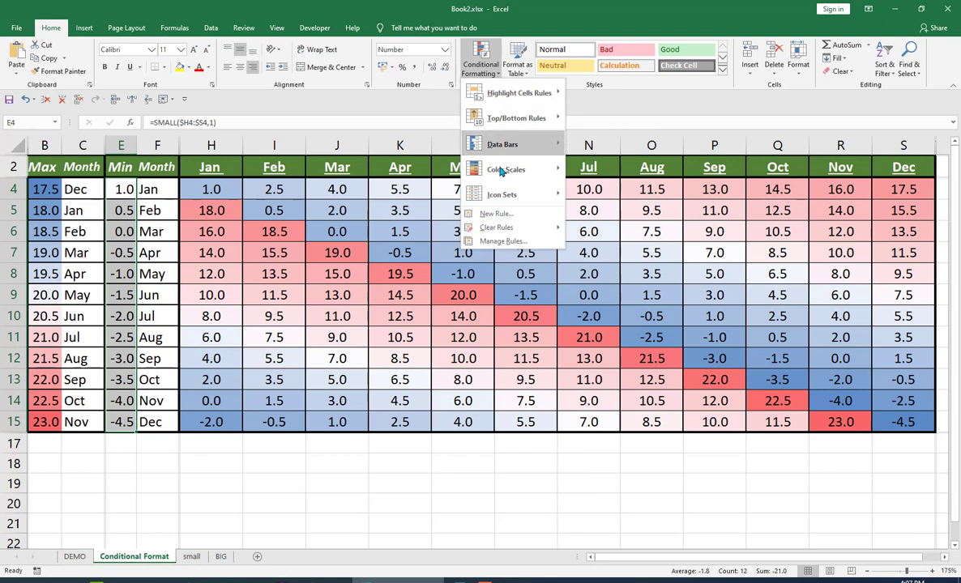
{"action": "mouse_move", "coordinate": [501, 173]}
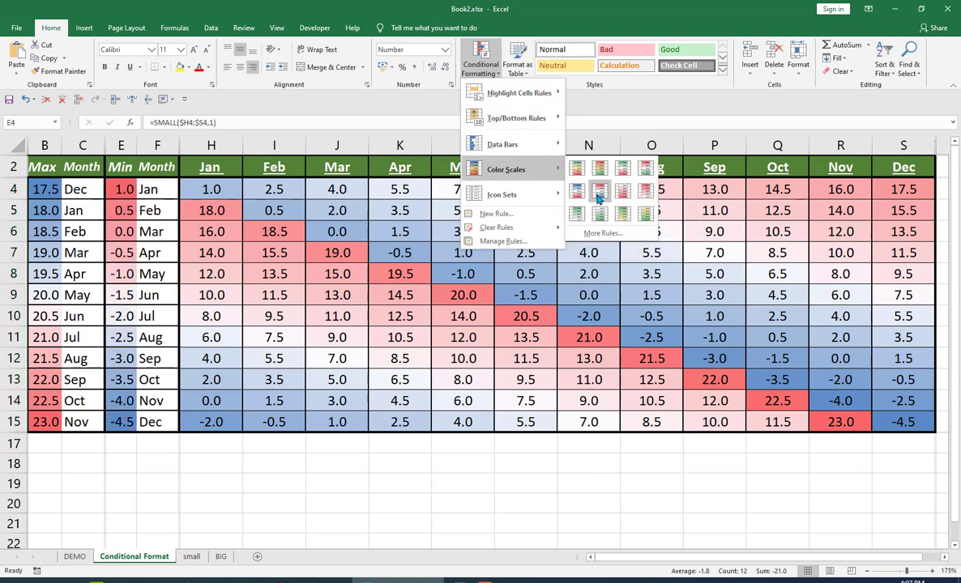
{"action": "left_click", "coordinate": [598, 197]}
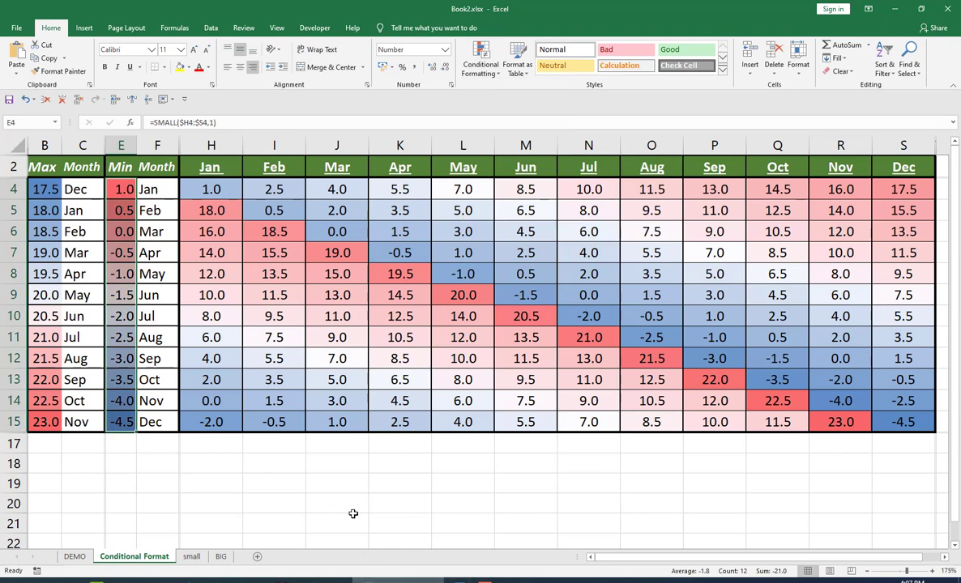
{"action": "left_click", "coordinate": [354, 517]}
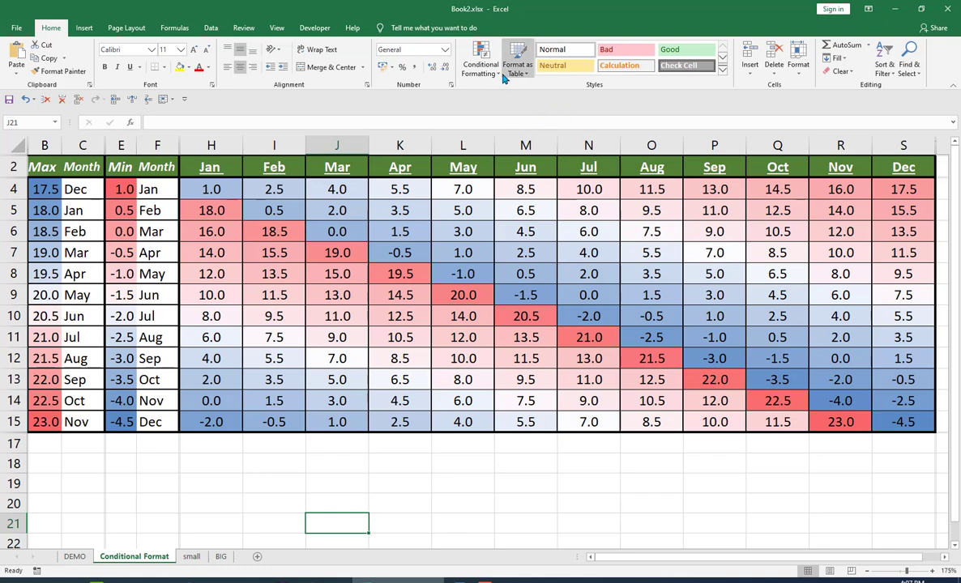
Try the reversed color scale, blue for high and red for low, on the Min values in E4:E15 and undo it
{"action": "left_click", "coordinate": [123, 186]}
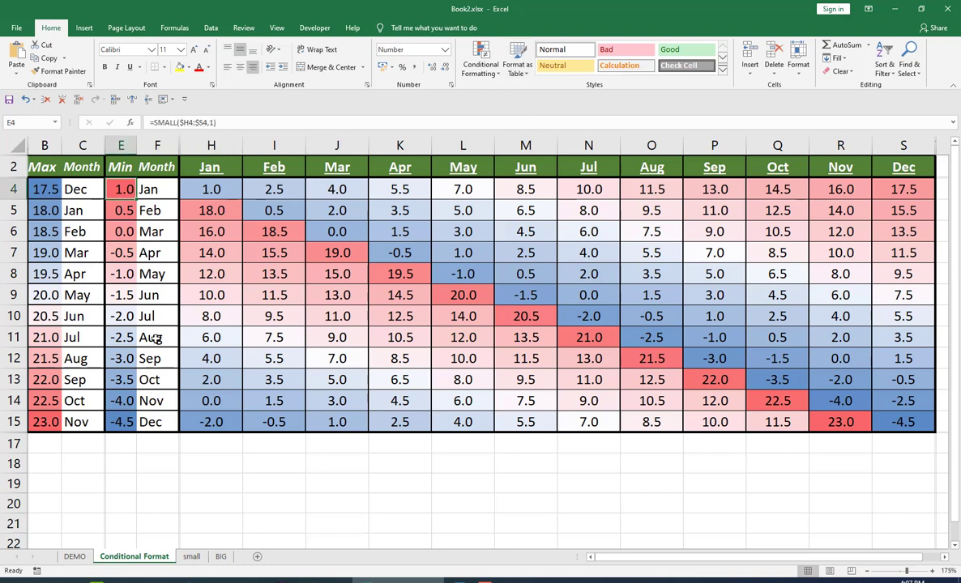
{"action": "left_click", "coordinate": [123, 418], "text": "shift"}
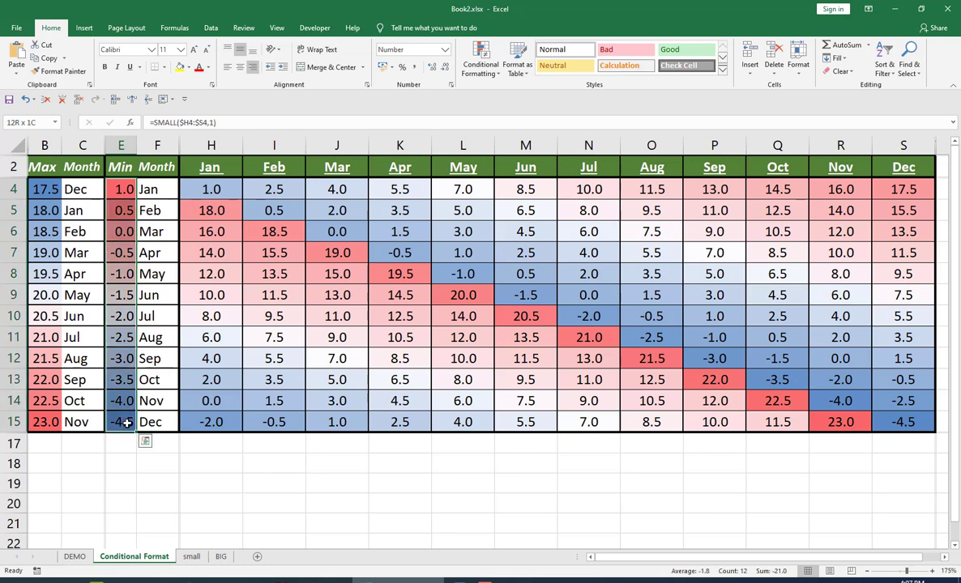
{"action": "left_click", "coordinate": [481, 70]}
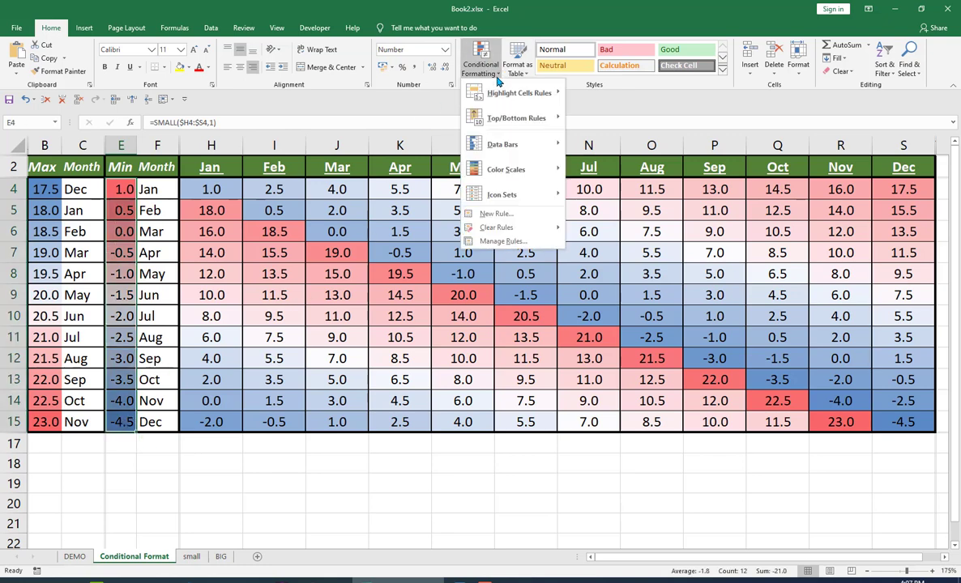
{"action": "mouse_move", "coordinate": [487, 178]}
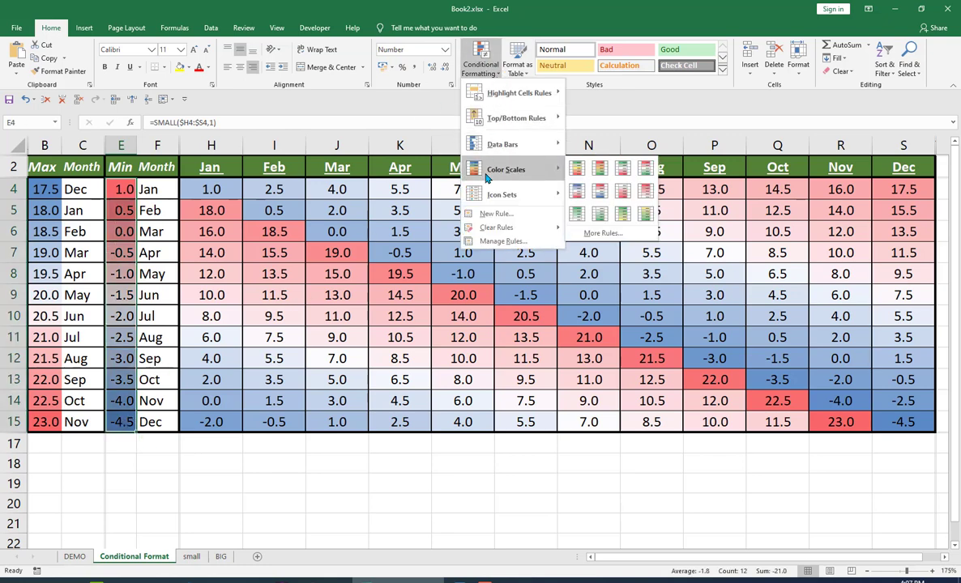
{"action": "left_click", "coordinate": [579, 191]}
{"action": "left_click", "coordinate": [290, 485]}
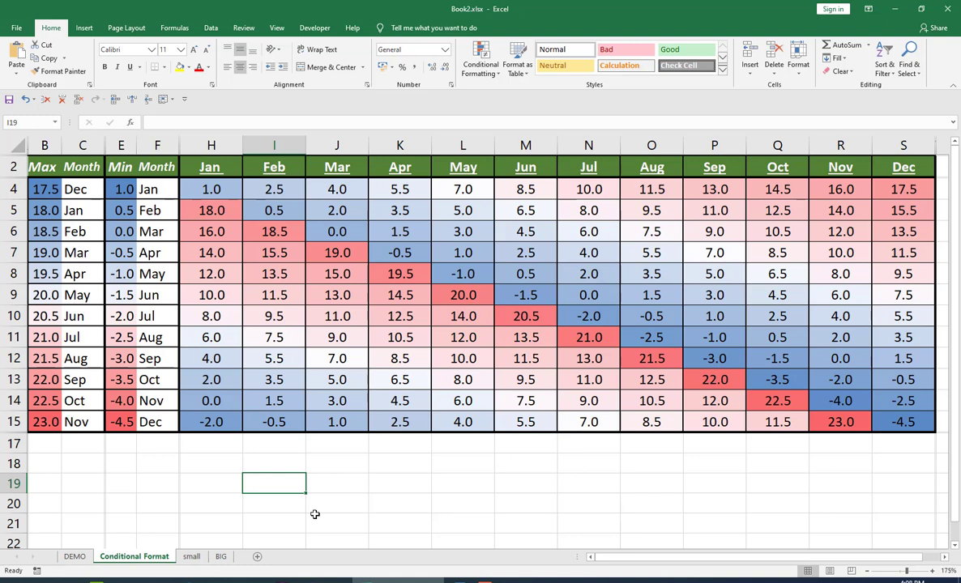
{"action": "key", "text": "ctrl+z"}
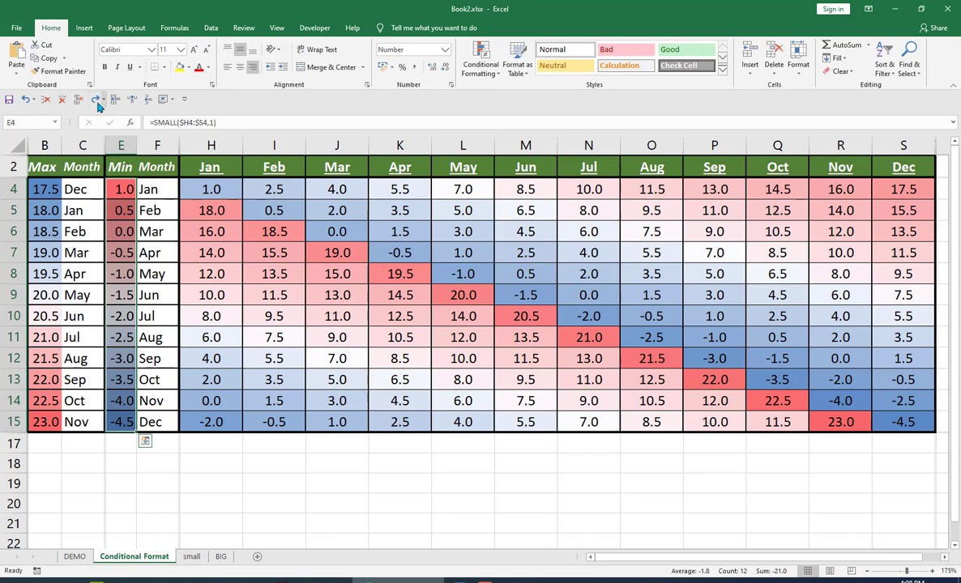
{"action": "left_click", "coordinate": [27, 100]}
On the small sheet, begin a SMALL formula in Min cell E4 with H4:S4 as its array
{"action": "left_click", "coordinate": [193, 557]}
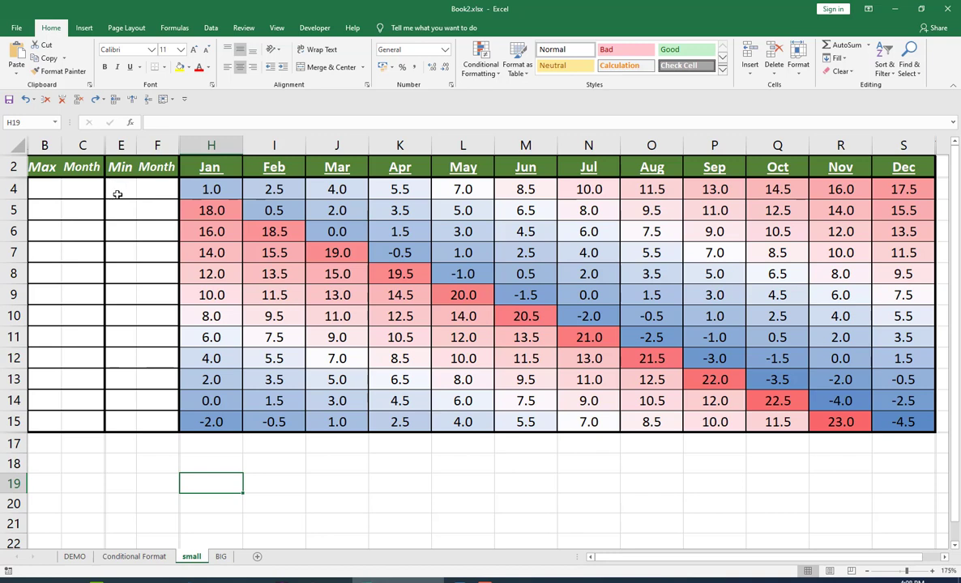
{"action": "left_click", "coordinate": [117, 194]}
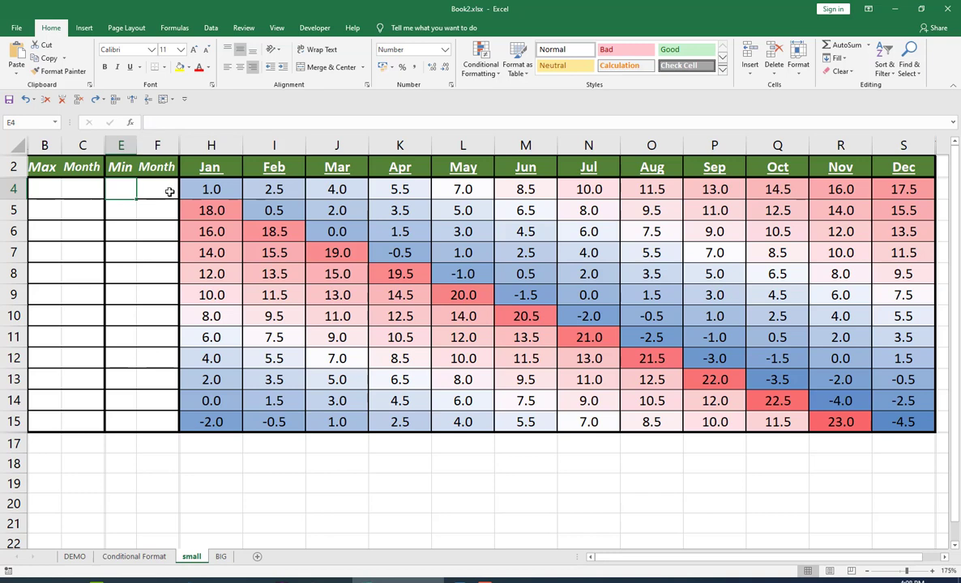
{"action": "type", "text": "+"}
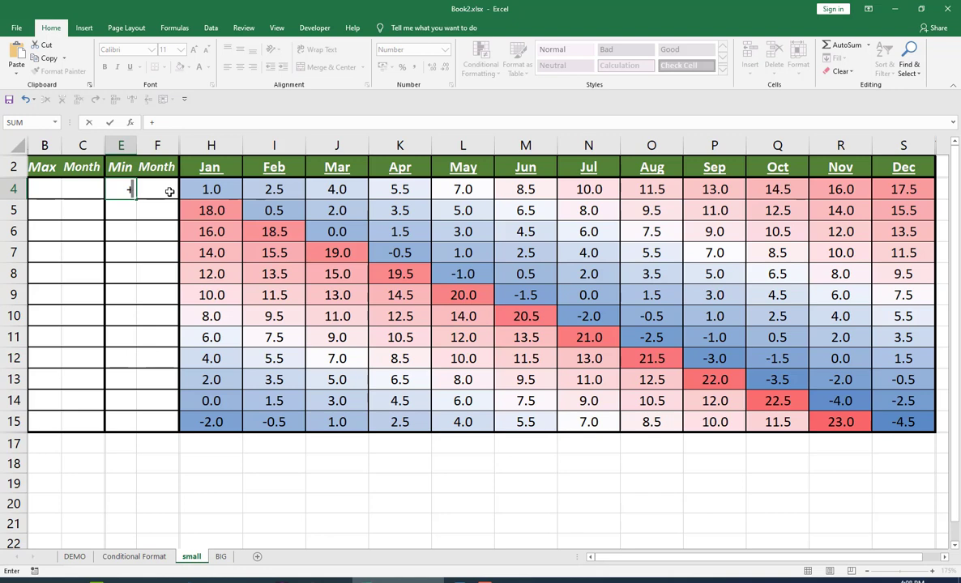
{"action": "type", "text": "sma"}
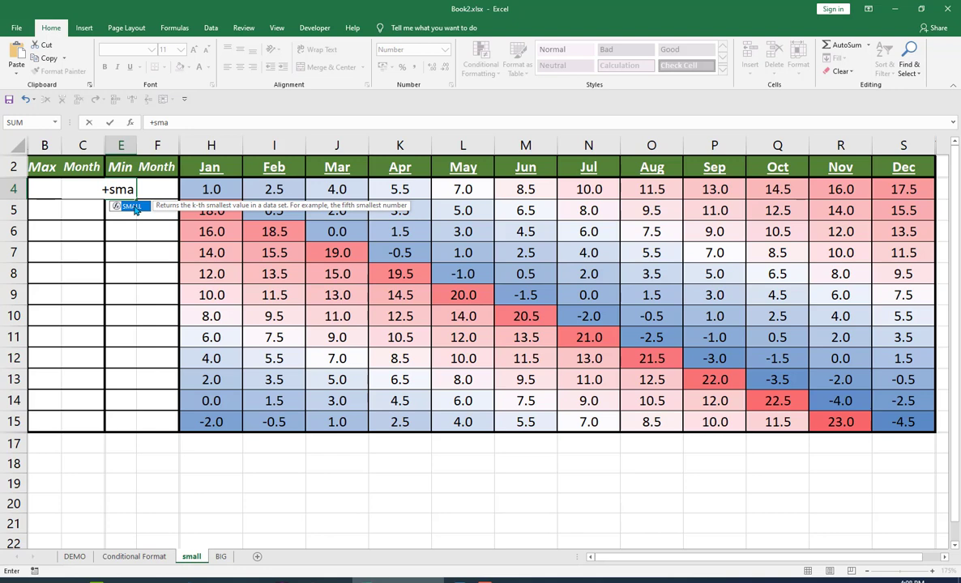
{"action": "double_click", "coordinate": [135, 208]}
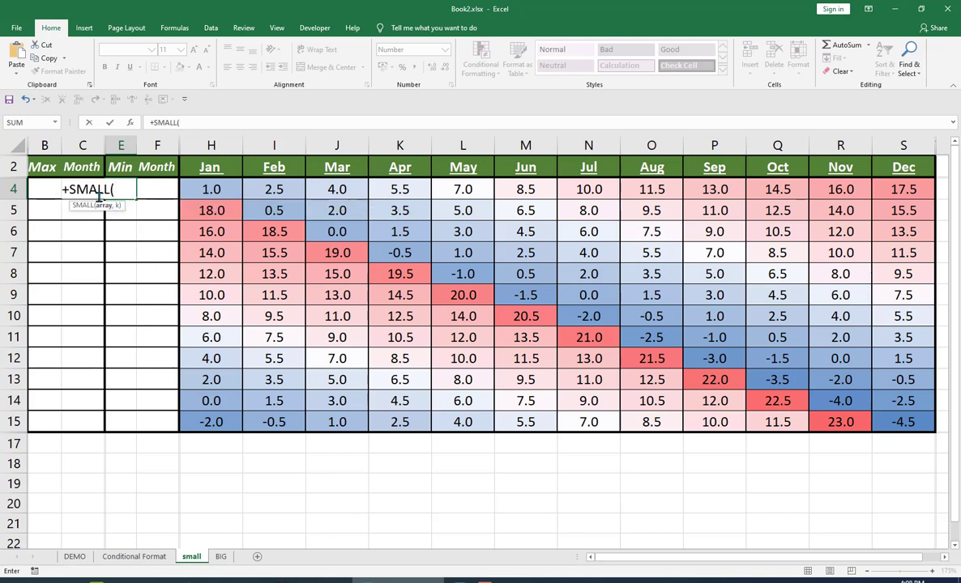
{"action": "left_click", "coordinate": [201, 188]}
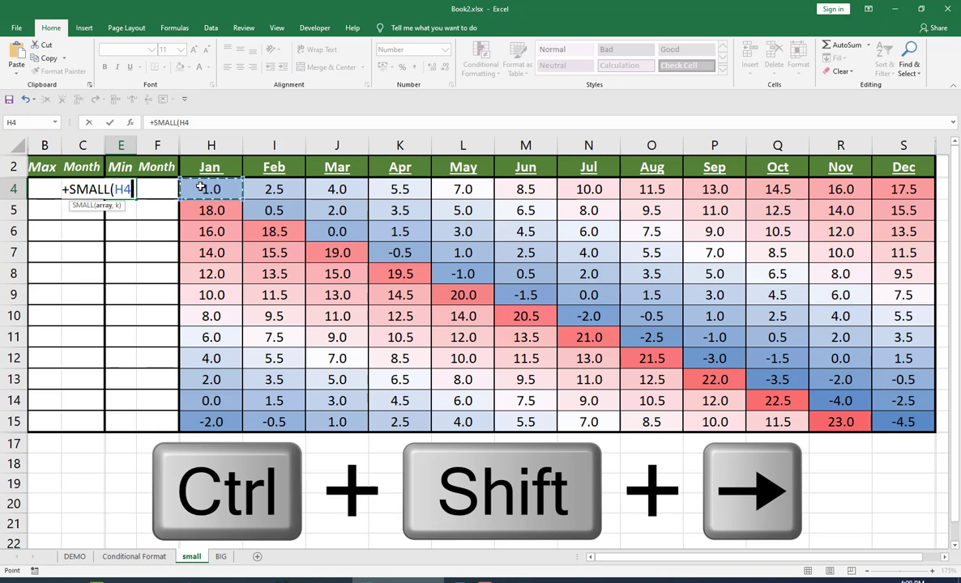
{"action": "key", "text": "ctrl+shift+Right"}
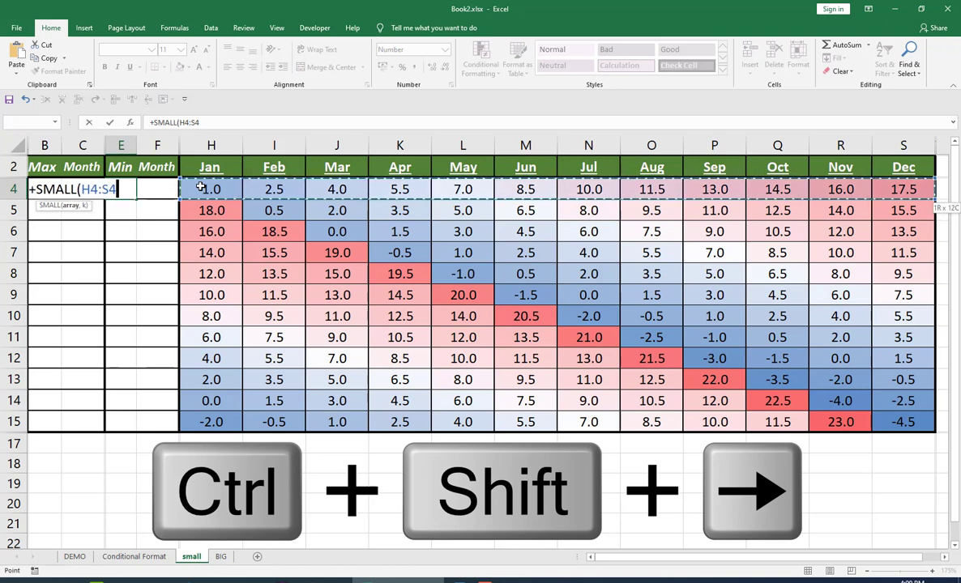
Complete the SMALL formula in Min cell E4 with 1 as k, giving +SMALL(H4:S4,1)
{"action": "key", "text": "Return"}
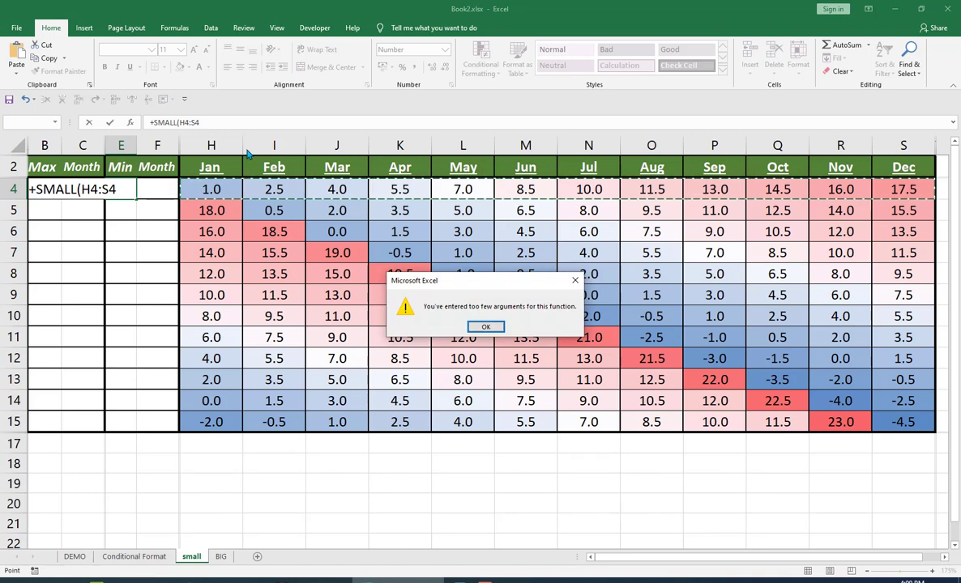
{"action": "left_click", "coordinate": [485, 327]}
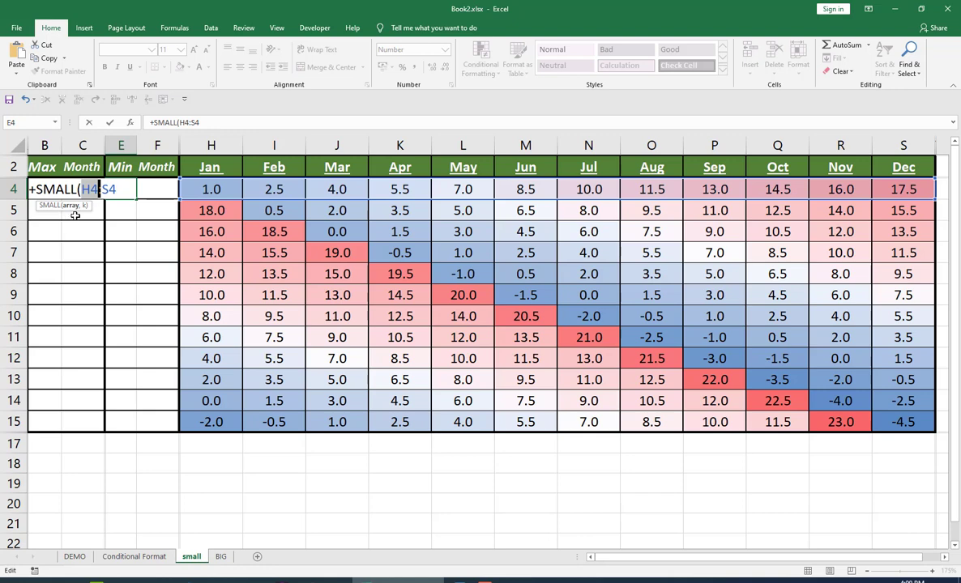
{"action": "left_click_drag", "start_coordinate": [109, 204], "coordinate": [120, 191]}
{"action": "left_click", "coordinate": [121, 191]}
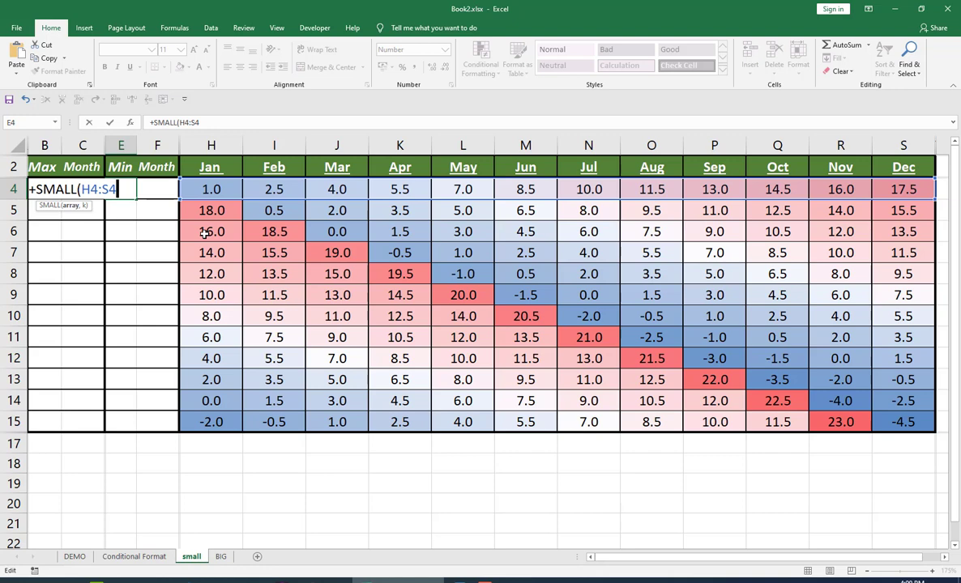
{"action": "type", "text": ","}
{"action": "type", "text": "1)"}
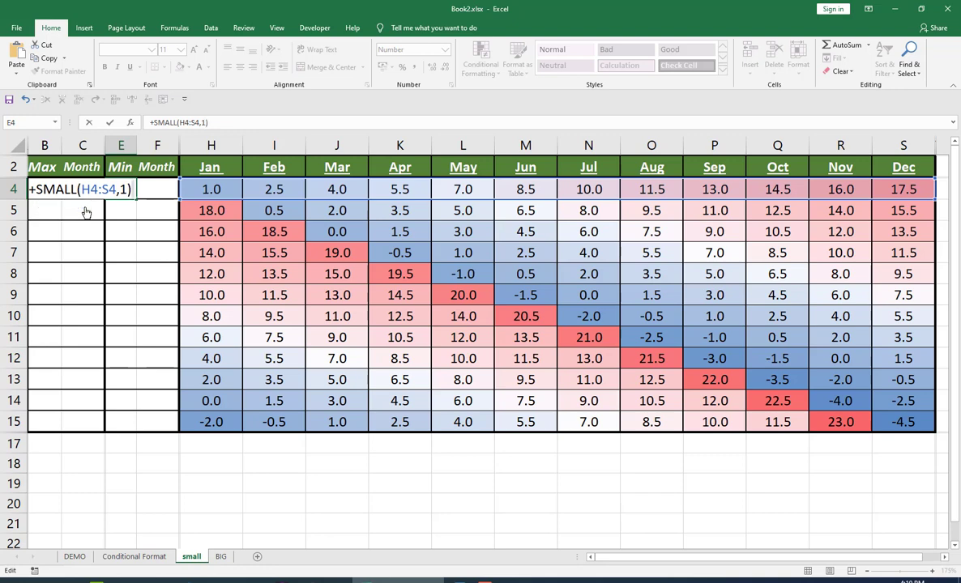
{"action": "key", "text": "Return"}
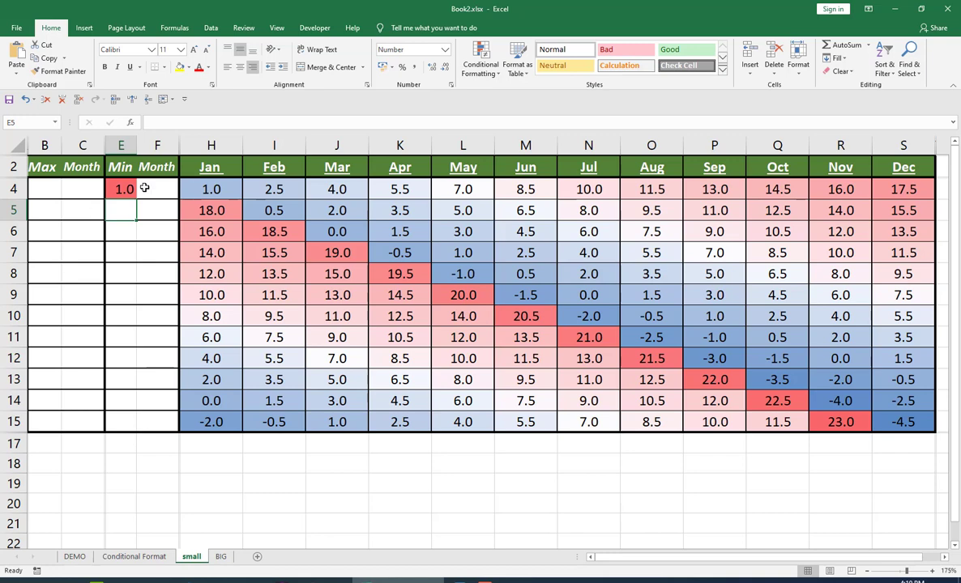
Copy the SMALL formula from E4 into the remaining Min cells E5:E15
{"action": "left_click", "coordinate": [116, 187]}
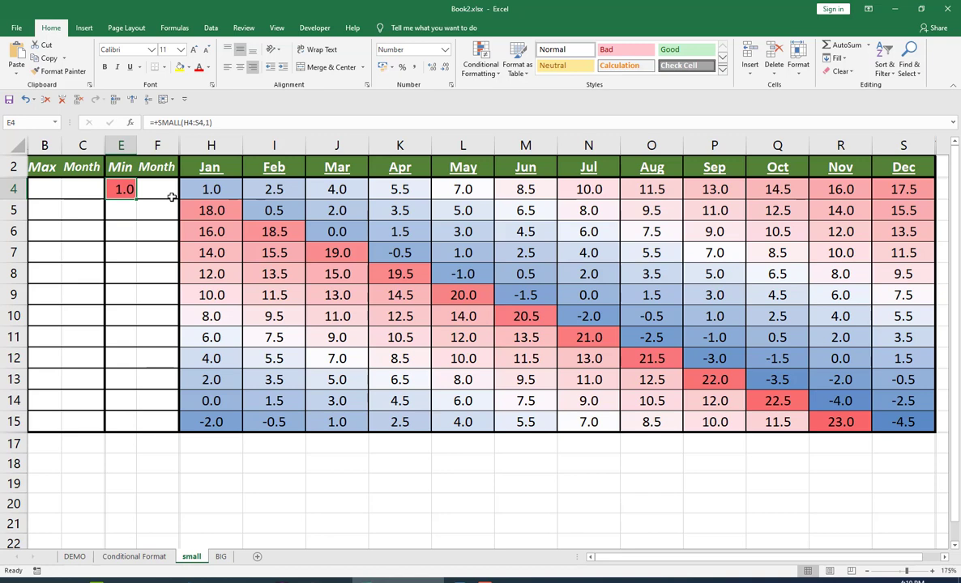
{"action": "key", "text": "ctrl+c"}
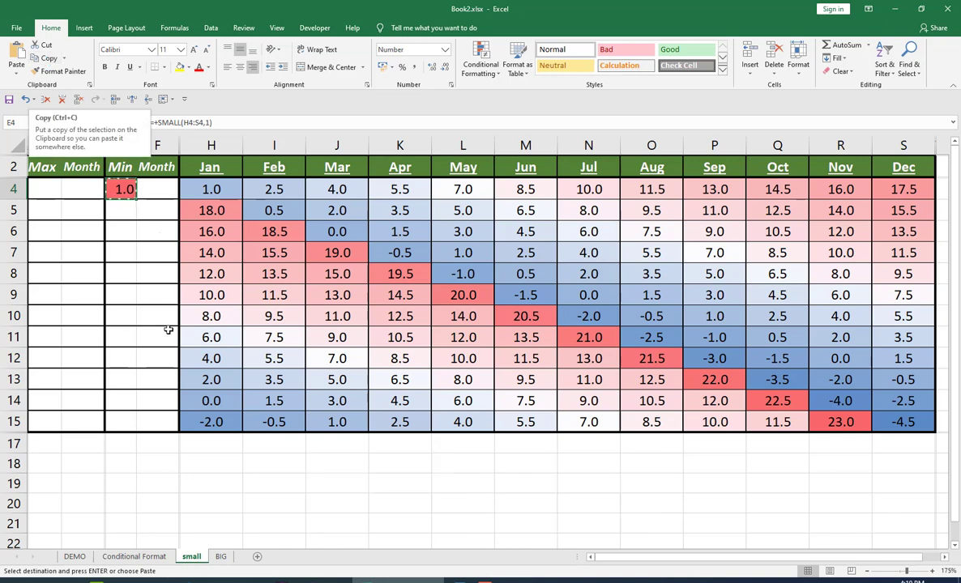
{"action": "left_click", "coordinate": [122, 210]}
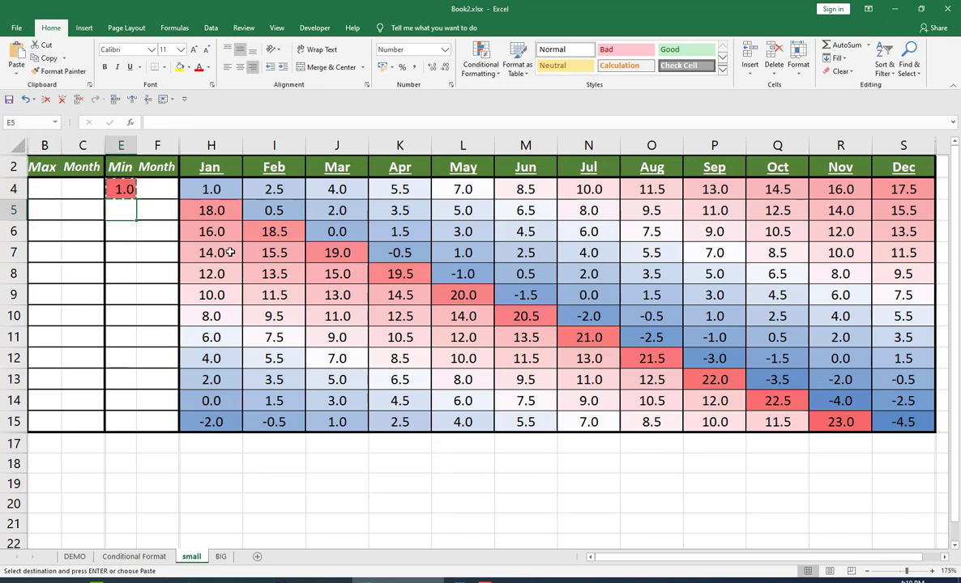
{"action": "key", "text": "shift+Down"}
{"action": "key", "text": "shift+Down"}
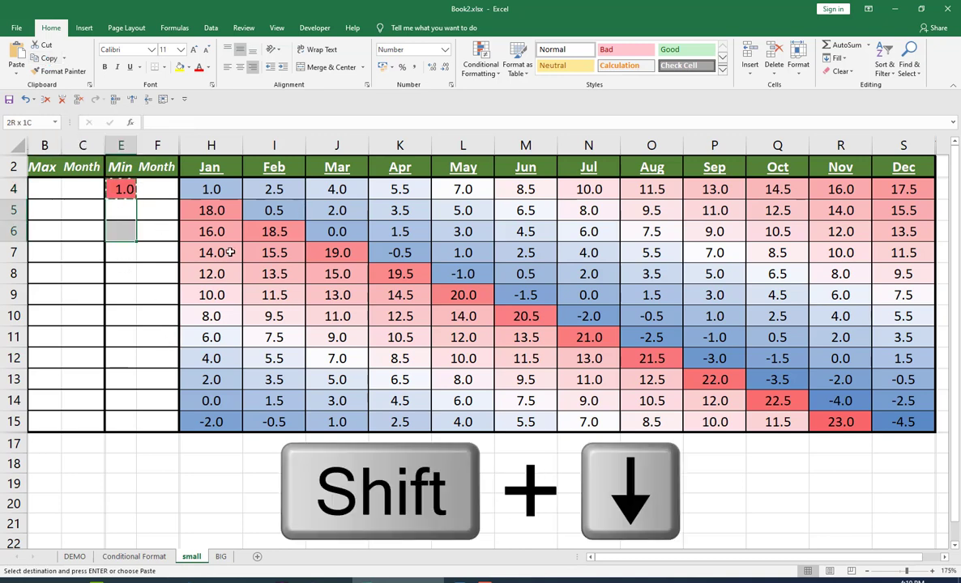
{"action": "scroll", "coordinate": [230, 252], "scroll_direction": "down", "scroll_amount": 1}
{"action": "key", "text": "shift+Down"}
{"action": "key", "text": "shift+Down"}
{"action": "key", "text": "shift+Down"}
{"action": "key", "text": "shift+Down"}
{"action": "key", "text": "shift+Down"}
{"action": "key", "text": "shift+Down"}
{"action": "key", "text": "shift+Down"}
{"action": "key", "text": "shift+Down"}
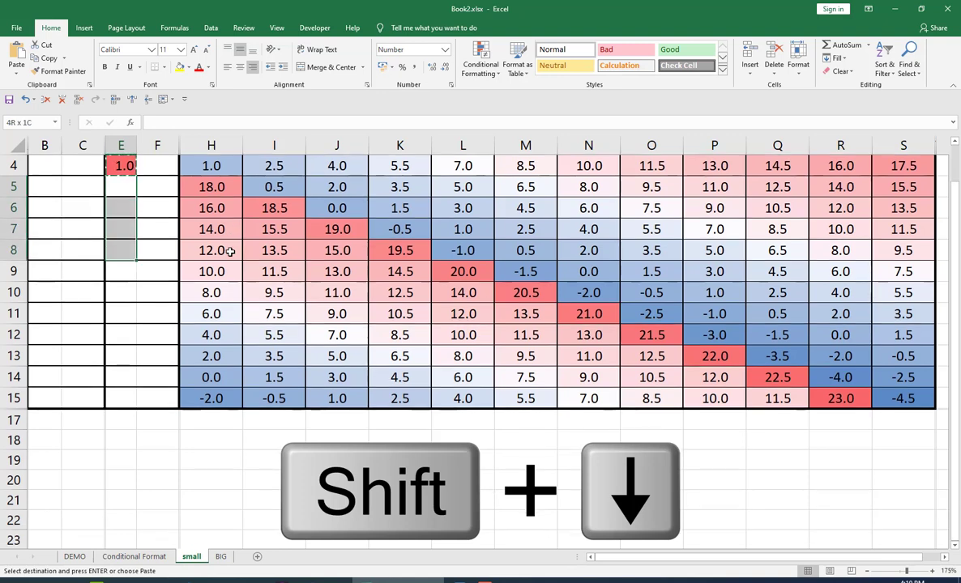
{"action": "key", "text": "shift+Down"}
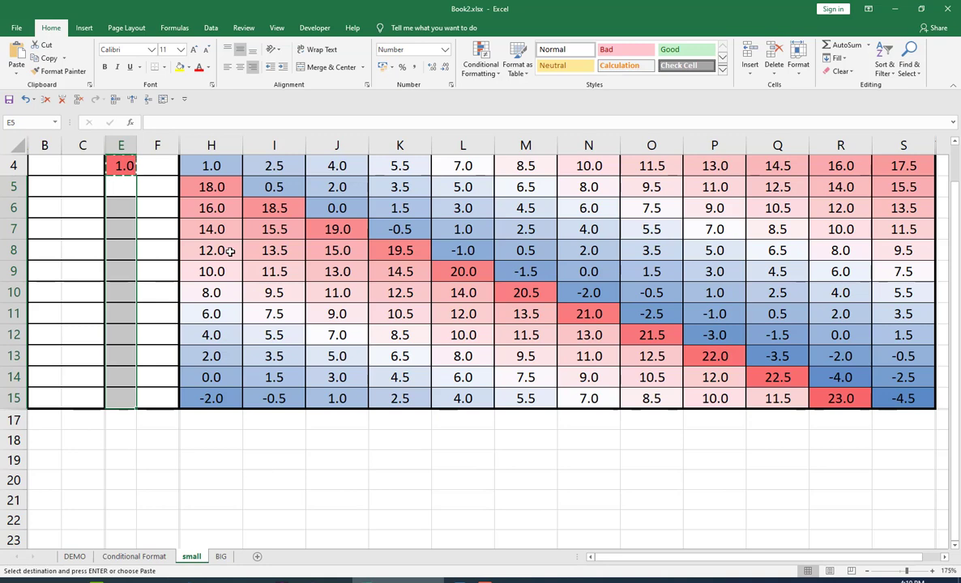
{"action": "left_click", "coordinate": [115, 187]}
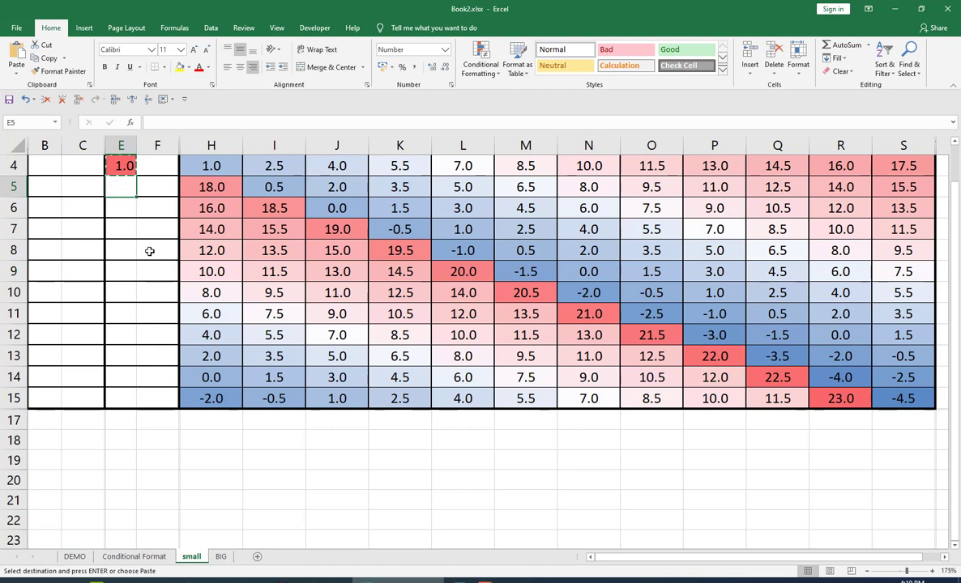
{"action": "left_click", "coordinate": [114, 397], "text": "shift"}
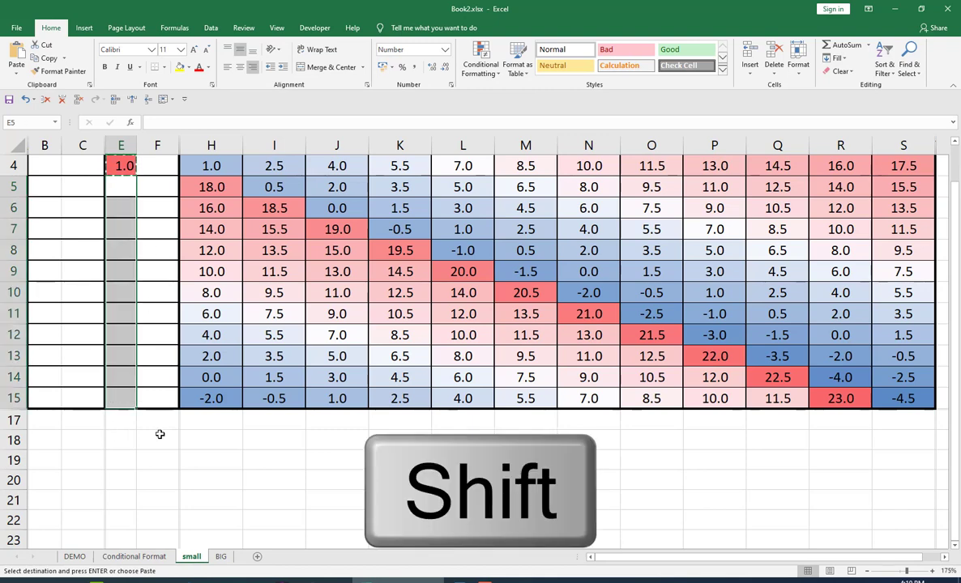
{"action": "key", "text": "ctrl+v"}
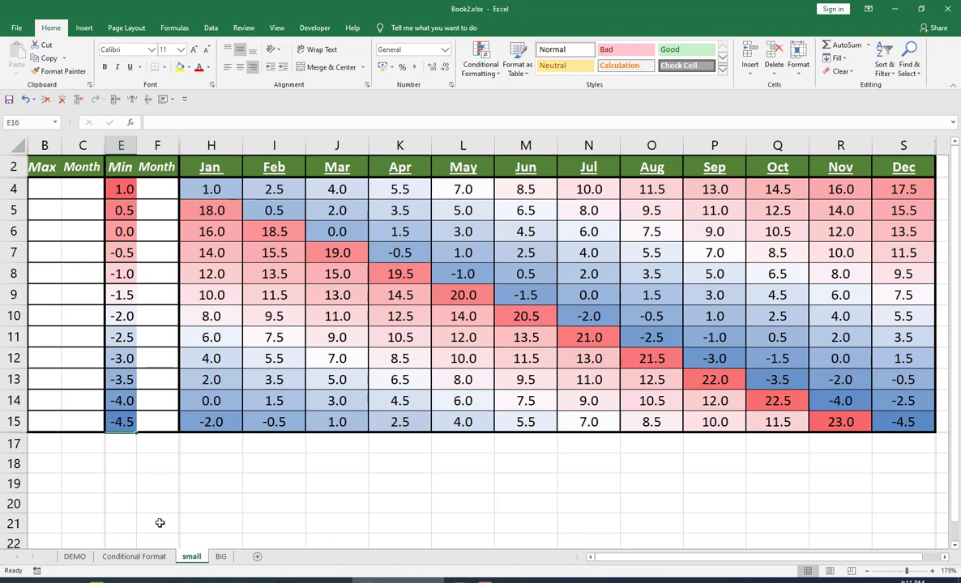
Enter the formula +LARGE(H4:S4,1) in Max cell B4
{"action": "left_click", "coordinate": [39, 189]}
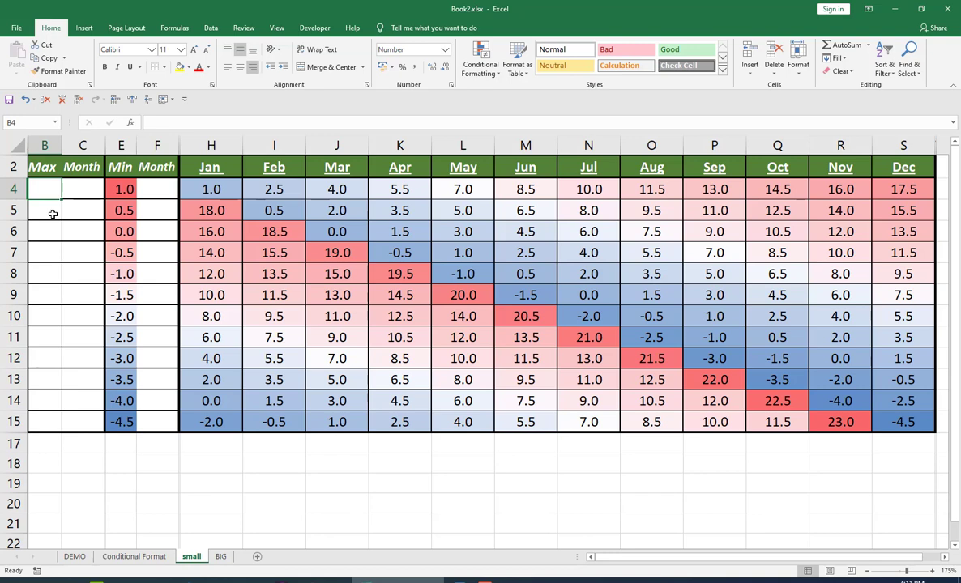
{"action": "type", "text": "+"}
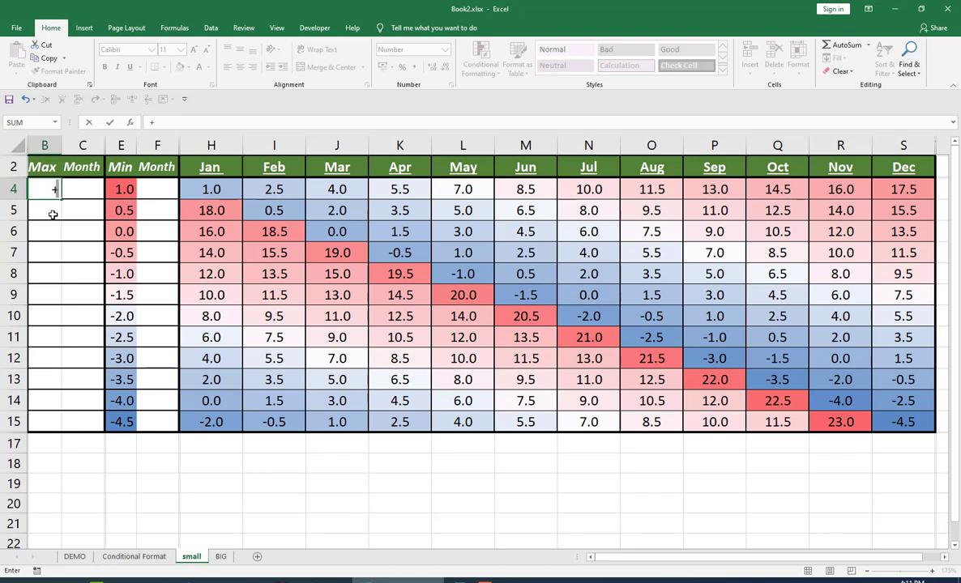
{"action": "type", "text": "L"}
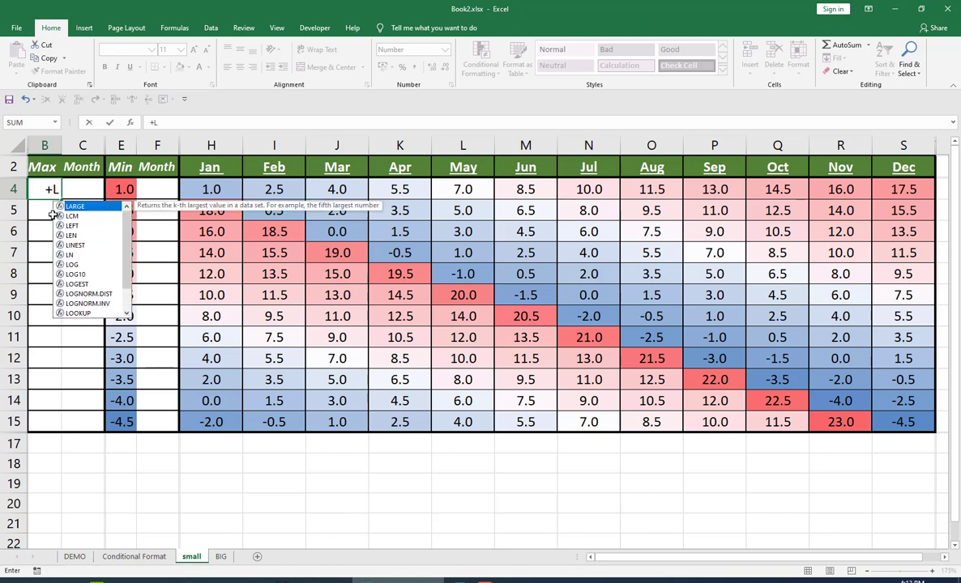
{"action": "key", "text": "Tab"}
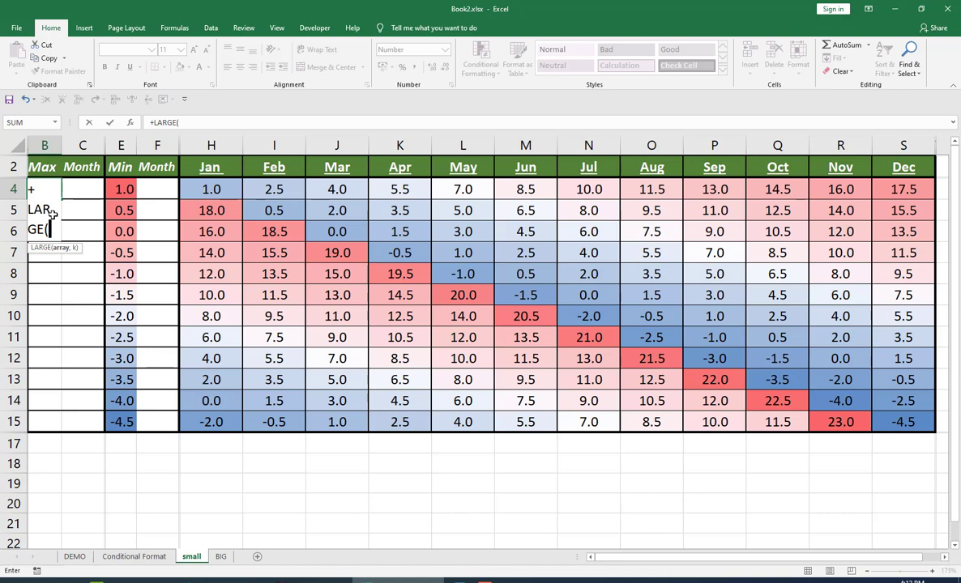
{"action": "left_click", "coordinate": [217, 188]}
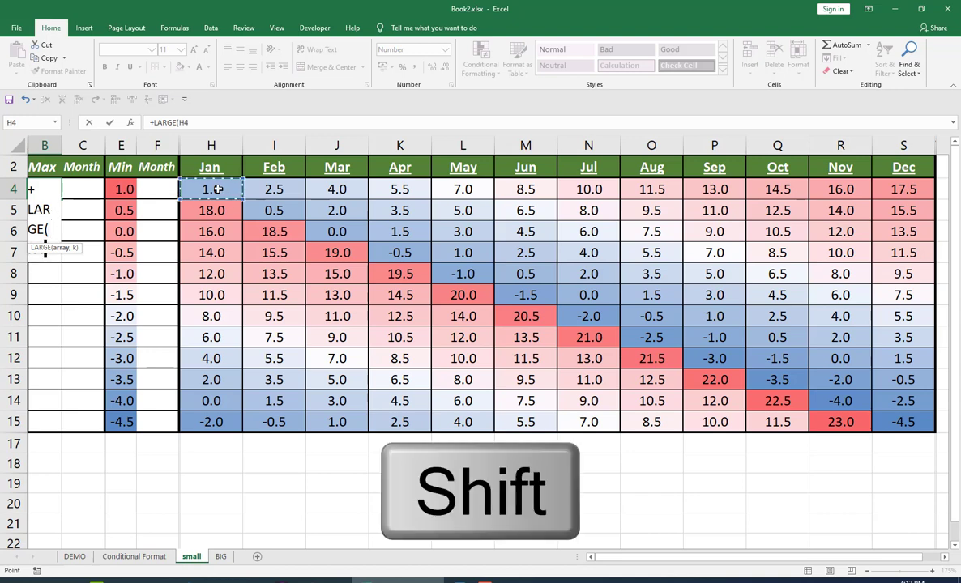
{"action": "left_click", "coordinate": [905, 192], "text": "shift"}
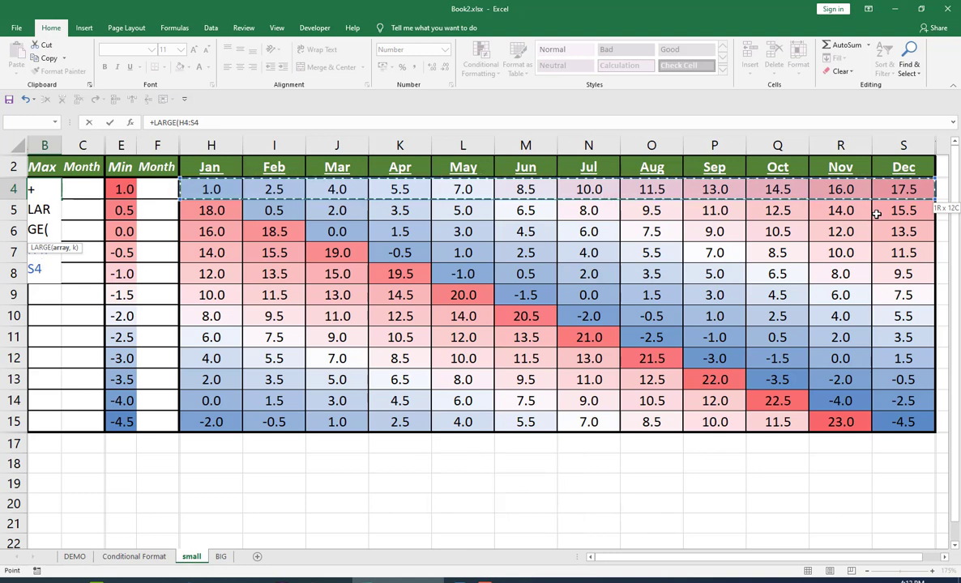
{"action": "type", "text": ","}
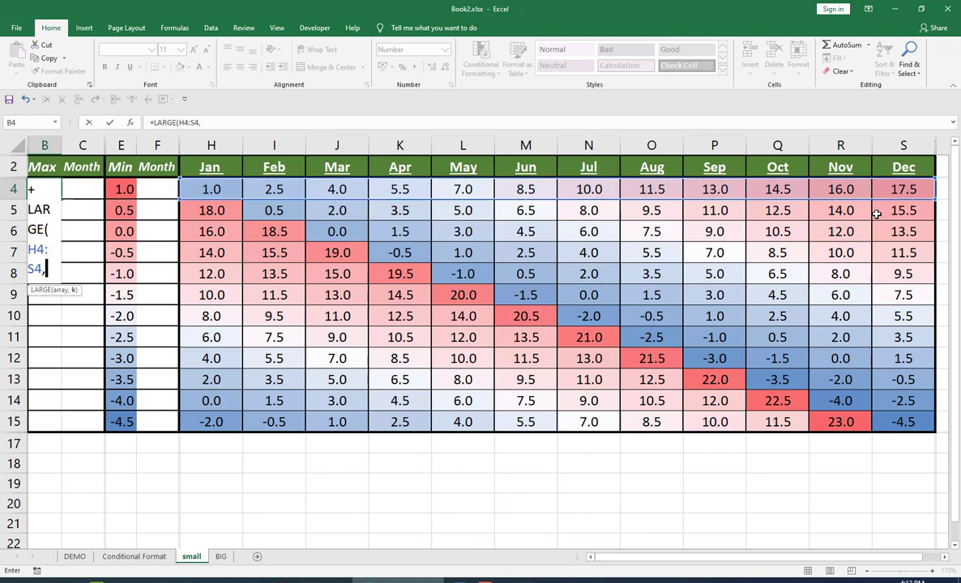
{"action": "type", "text": "1"}
{"action": "type", "text": ")"}
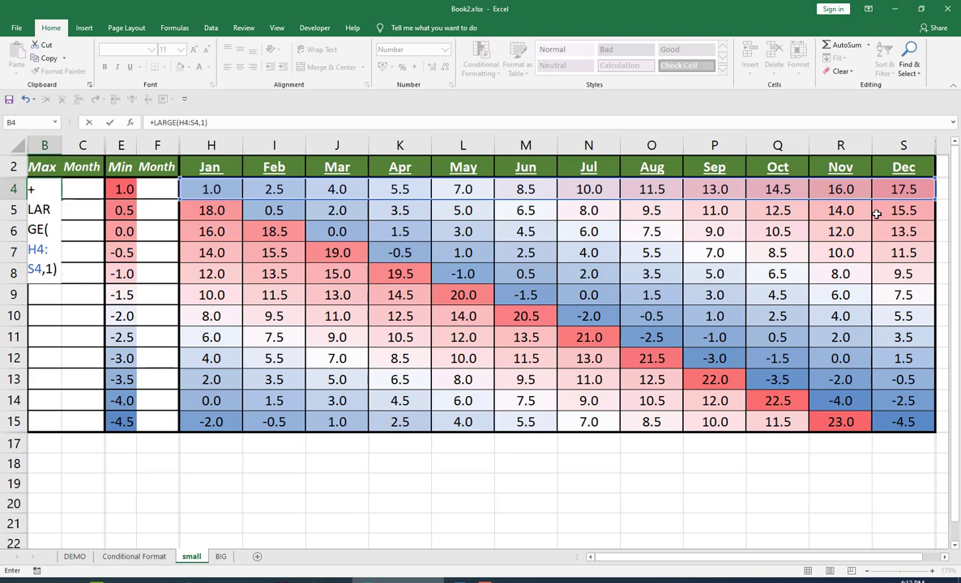
{"action": "key", "text": "Return"}
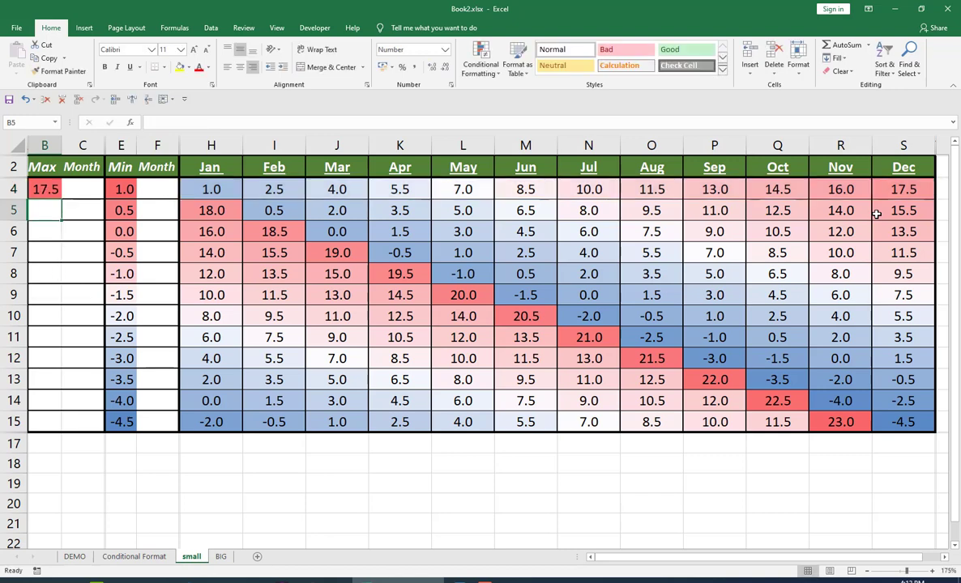
Copy the LARGE formula from B4 into the remaining Max cells B5:B15
{"action": "key", "text": "Up"}
{"action": "key", "text": "ctrl+c"}
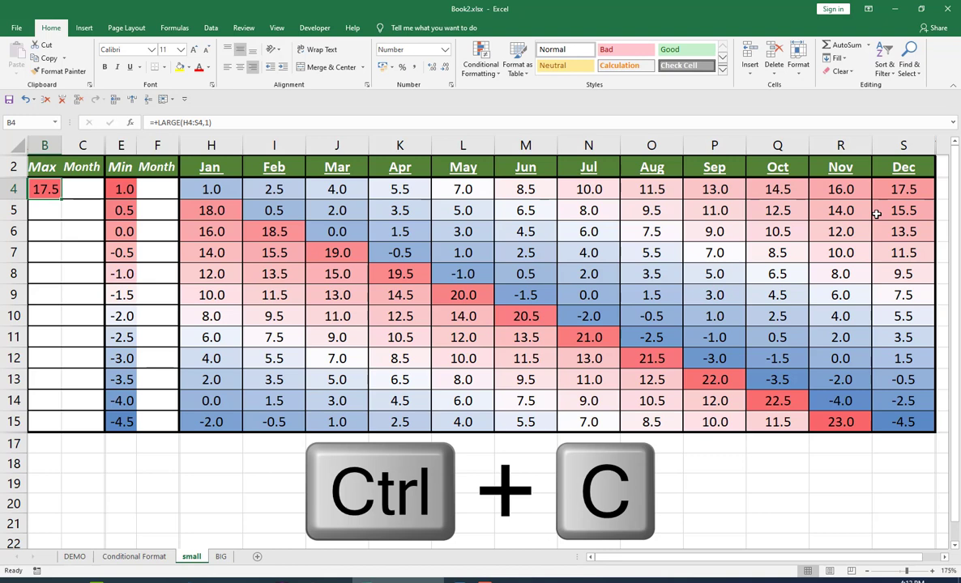
{"action": "key", "text": "ctrl+c"}
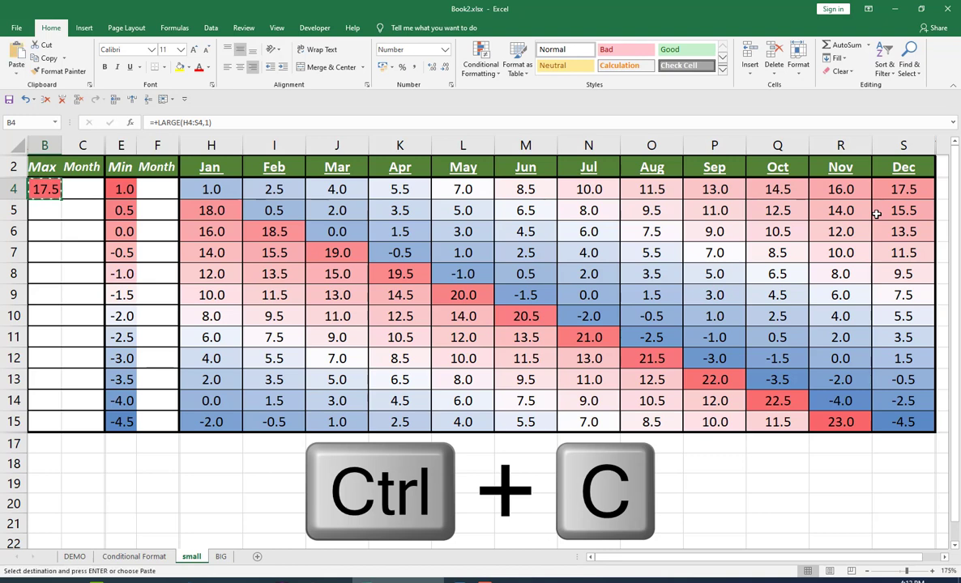
{"action": "key", "text": "Down"}
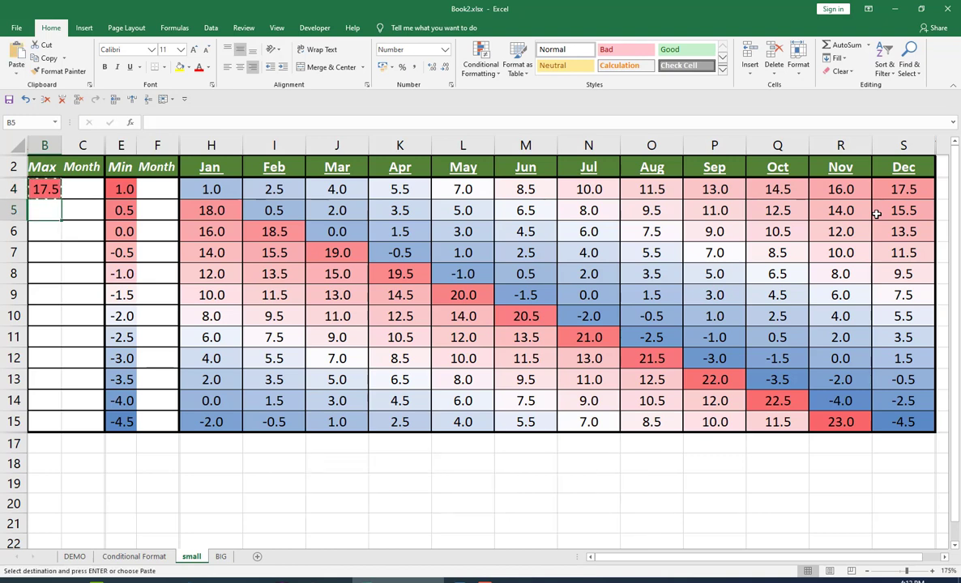
{"action": "key", "text": "shift"}
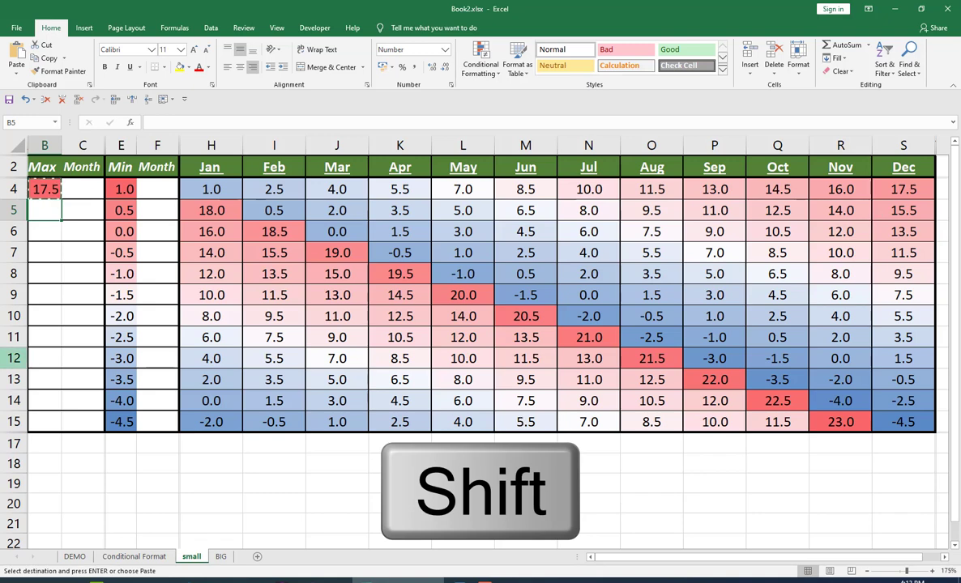
{"action": "left_click", "coordinate": [41, 427], "text": "shift"}
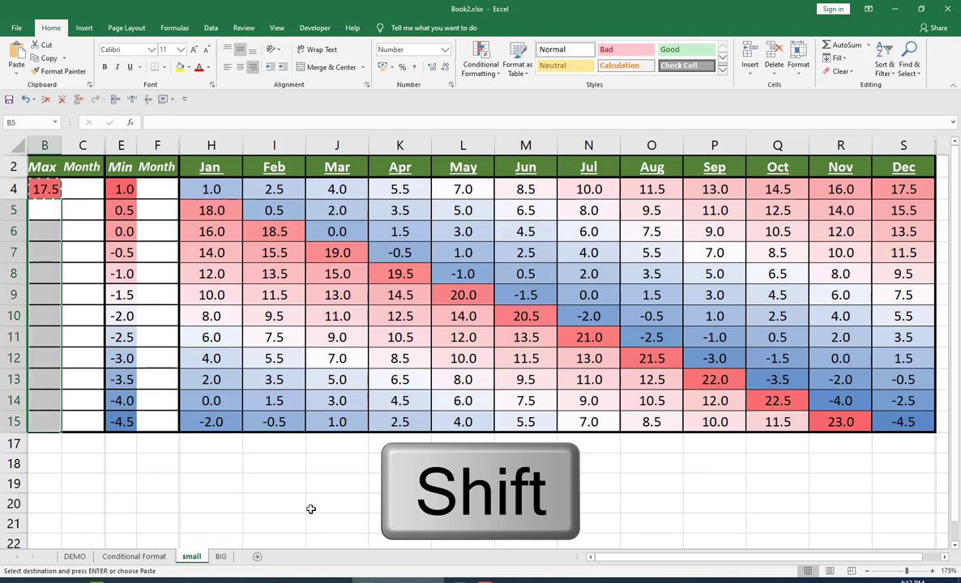
{"action": "key", "text": "ctrl+v"}
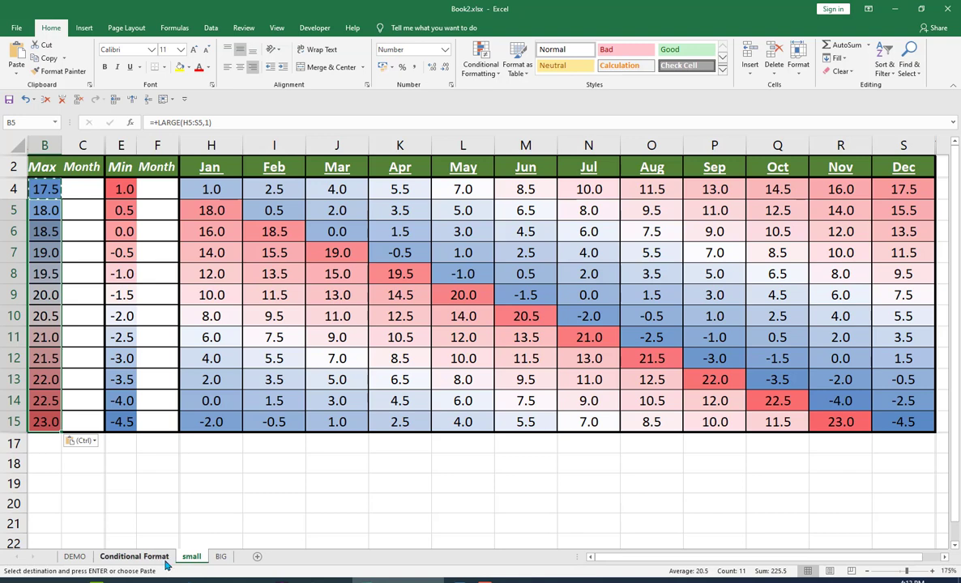
On the Conditional Format sheet, inspect the formula behind Month cell C4 beside the Max column
{"action": "left_click", "coordinate": [134, 559]}
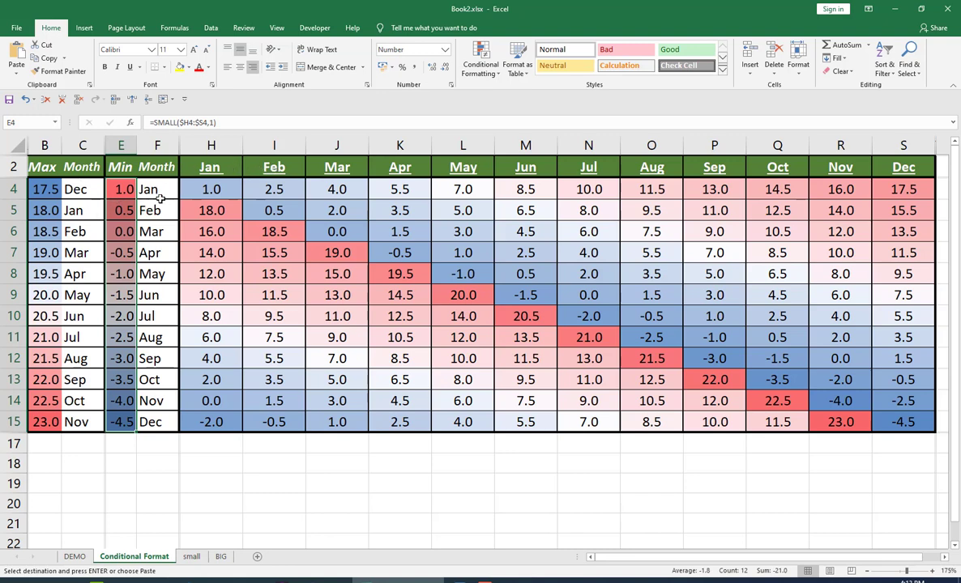
{"action": "left_click", "coordinate": [78, 188]}
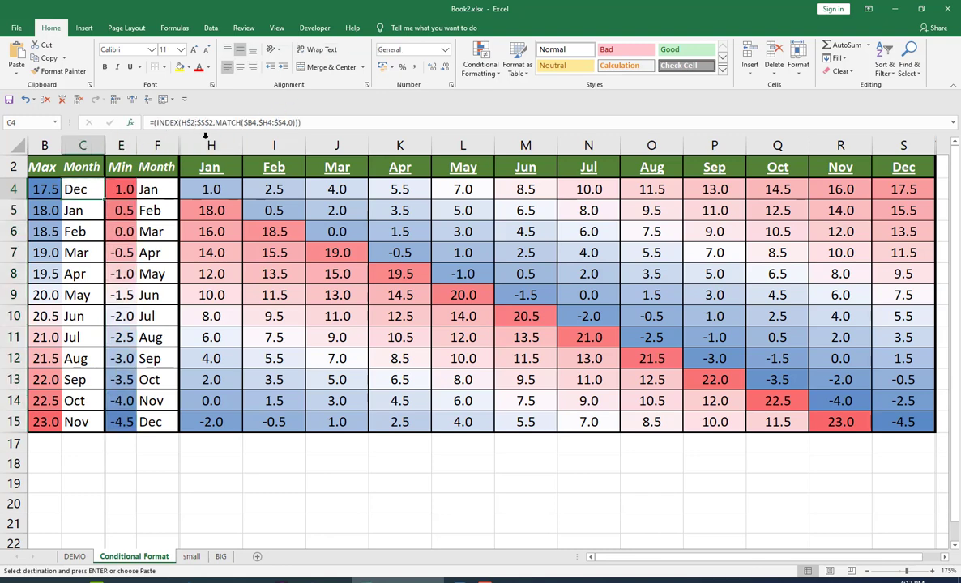
{"action": "left_click", "coordinate": [146, 505]}
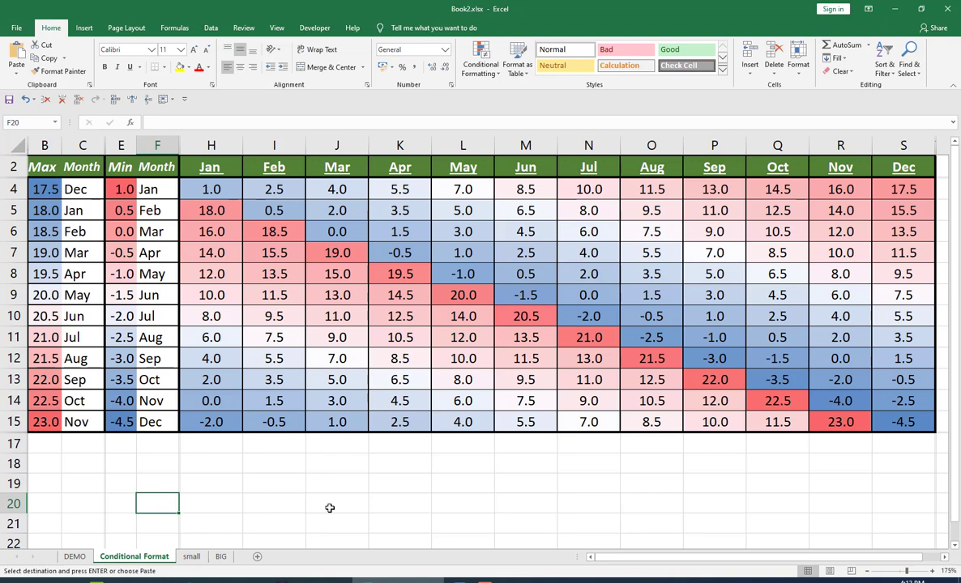
Copy the Max Month formulas in C4:C15 from the Conditional Format sheet to C4:C15 on the small sheet
{"action": "left_click", "coordinate": [77, 186]}
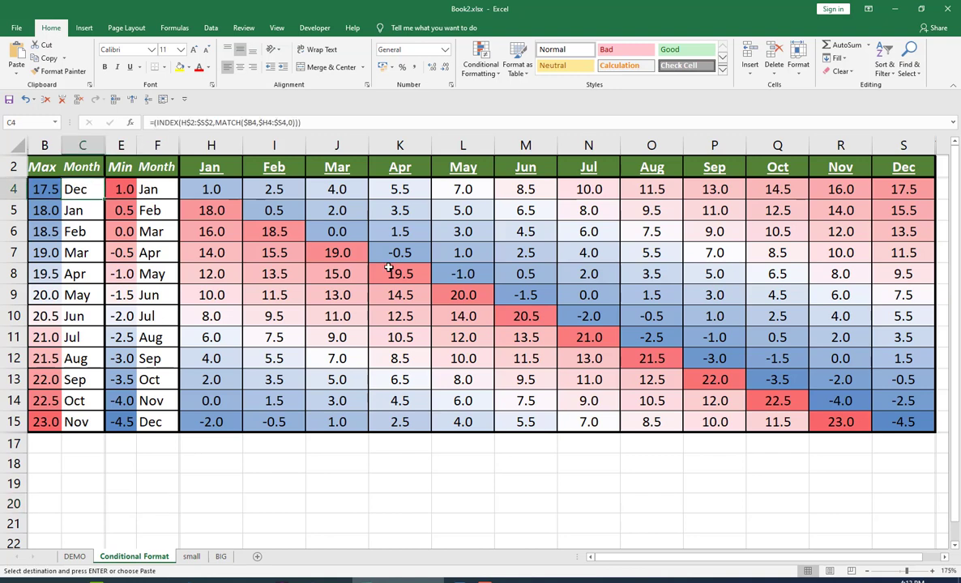
{"action": "key", "text": "ctrl+shift+Down"}
{"action": "key", "text": "ctrl+v"}
{"action": "key", "text": "ctrl+c"}
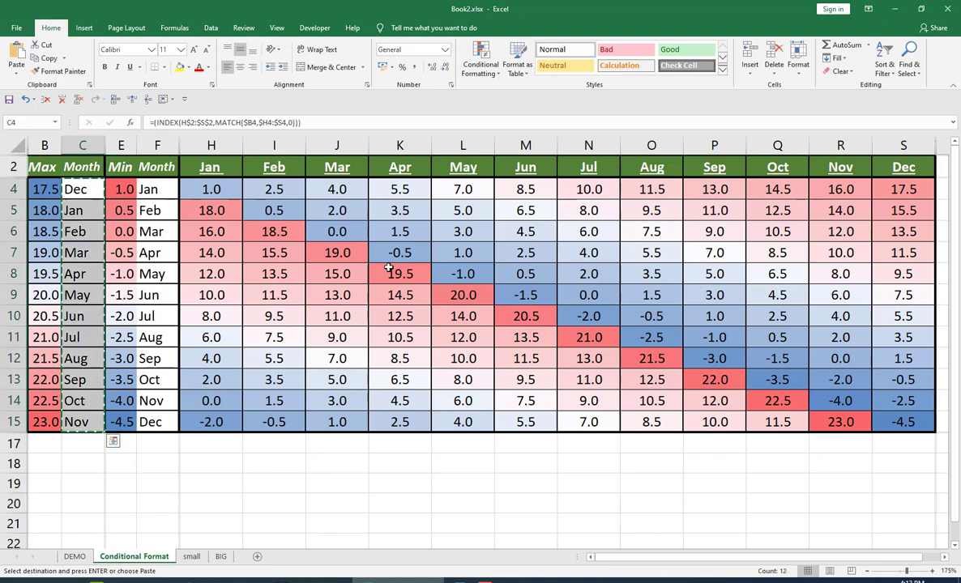
{"action": "left_click", "coordinate": [192, 559]}
{"action": "left_click", "coordinate": [95, 189]}
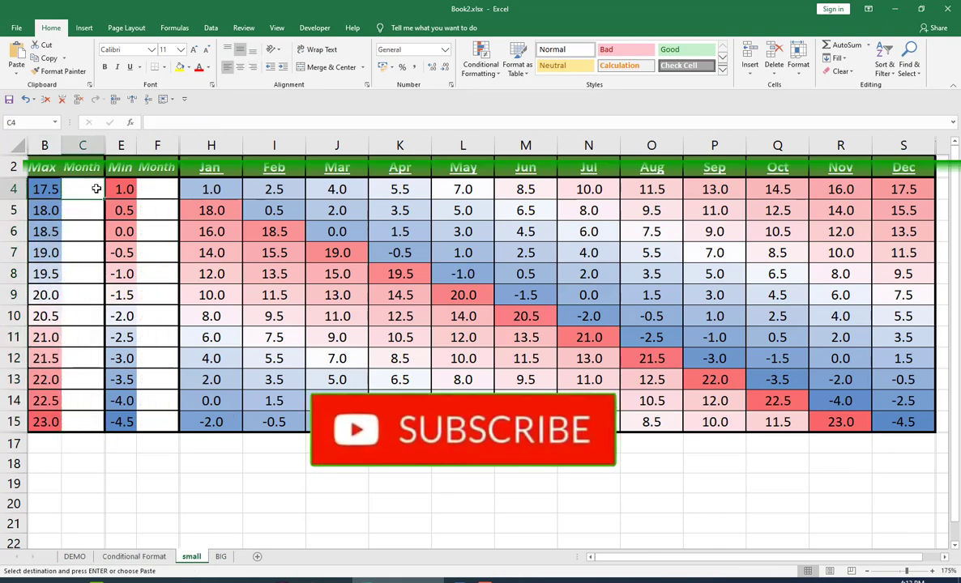
{"action": "key", "text": "ctrl+Page_Up"}
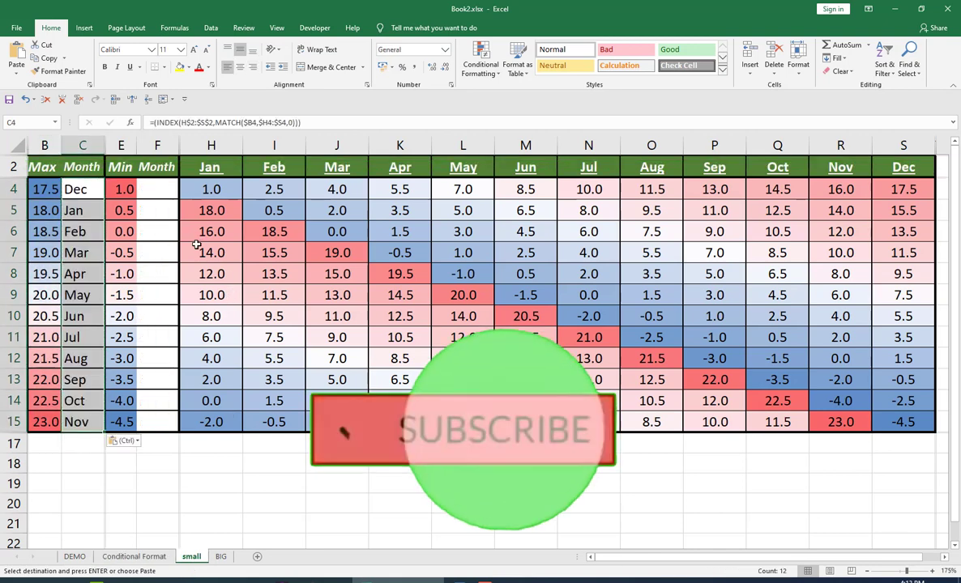
Copy the Min Month formulas in F4:F15 from the Conditional Format sheet to F4:F15 on the small sheet
{"action": "left_click_drag", "start_coordinate": [161, 191], "coordinate": [160, 424]}
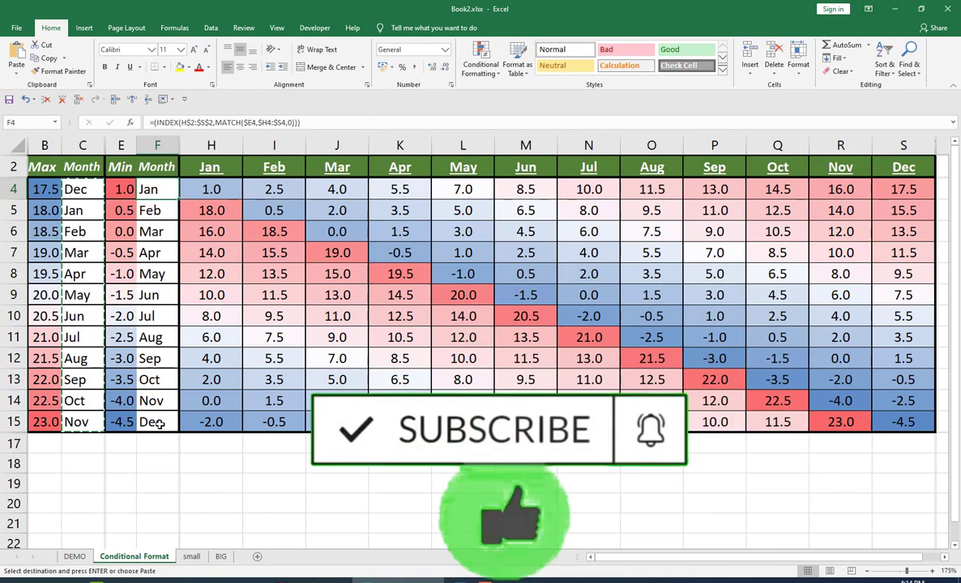
{"action": "key", "text": "ctrl+c"}
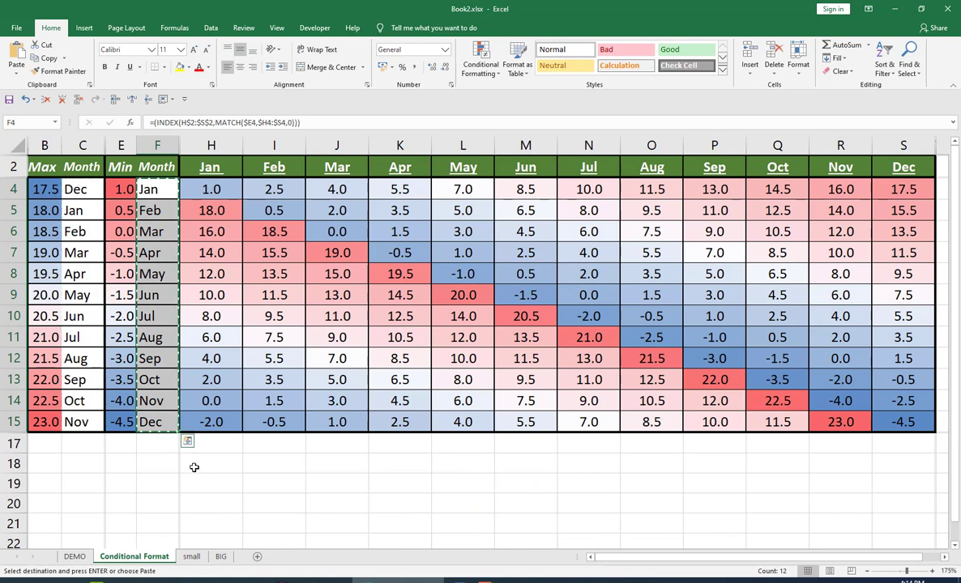
{"action": "left_click", "coordinate": [192, 558]}
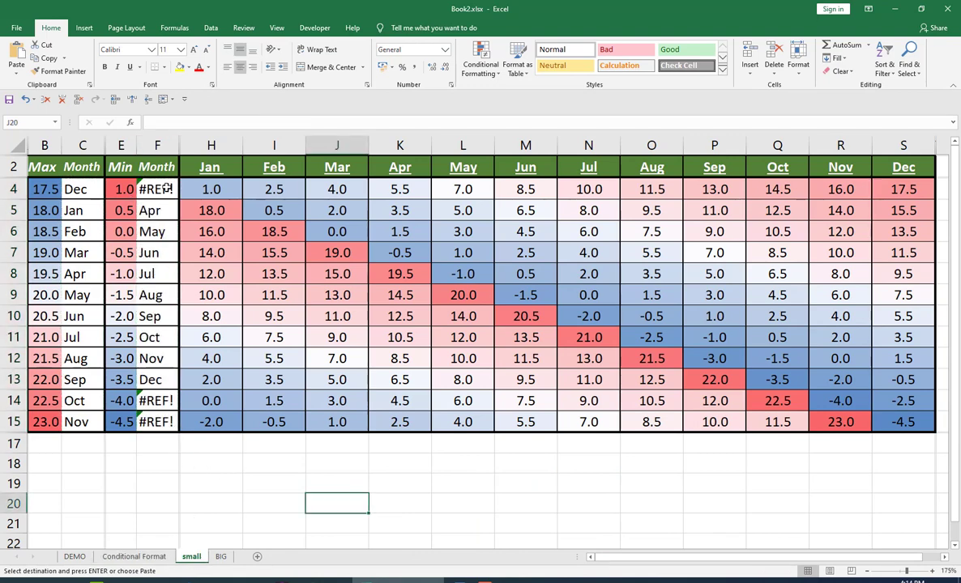
{"action": "left_click", "coordinate": [167, 188]}
{"action": "key", "text": "ctrl+v"}
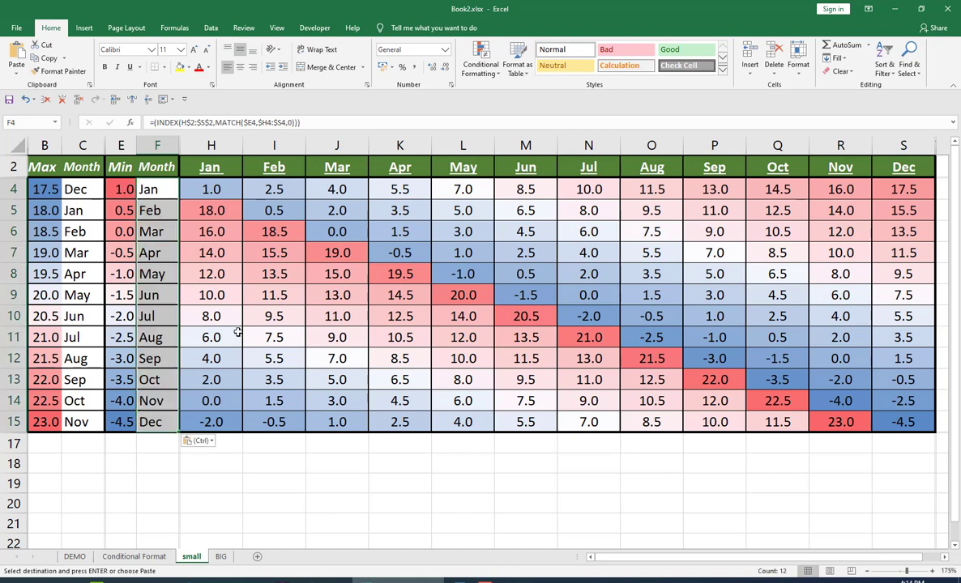